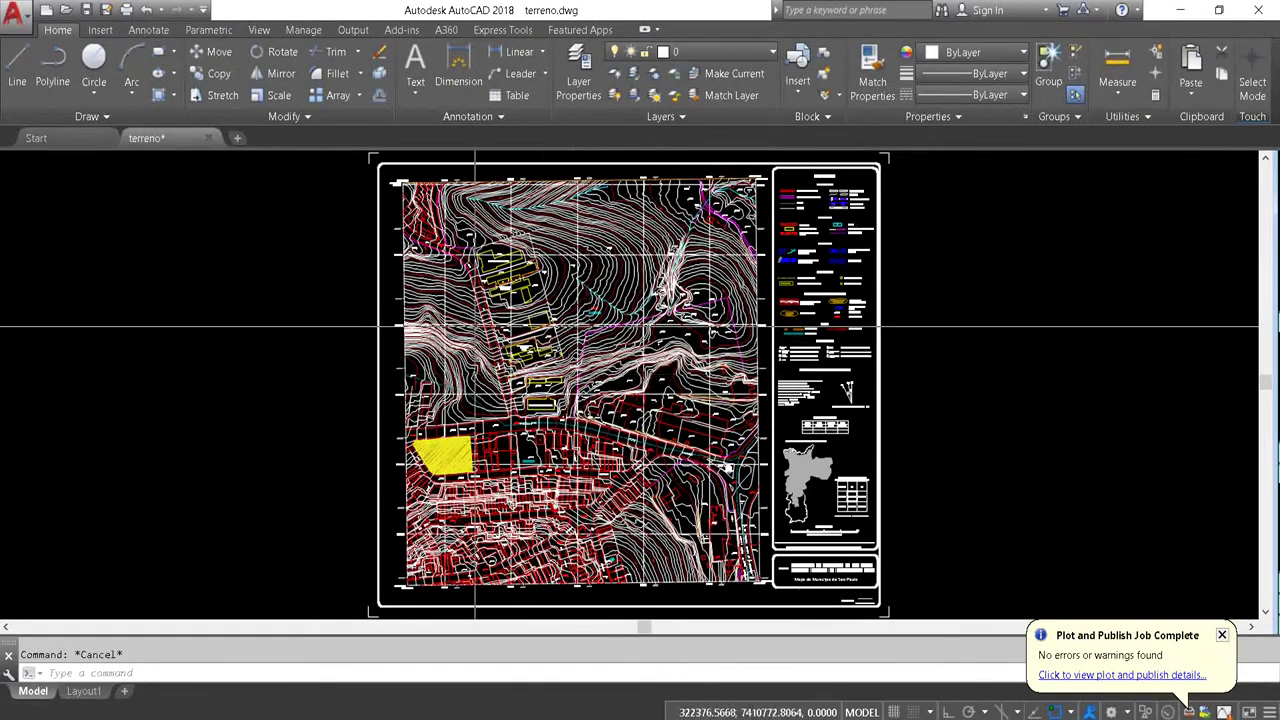
Select a contour near the top of the terreno map, then cancel the selection with Esc.
left_click(598, 302)
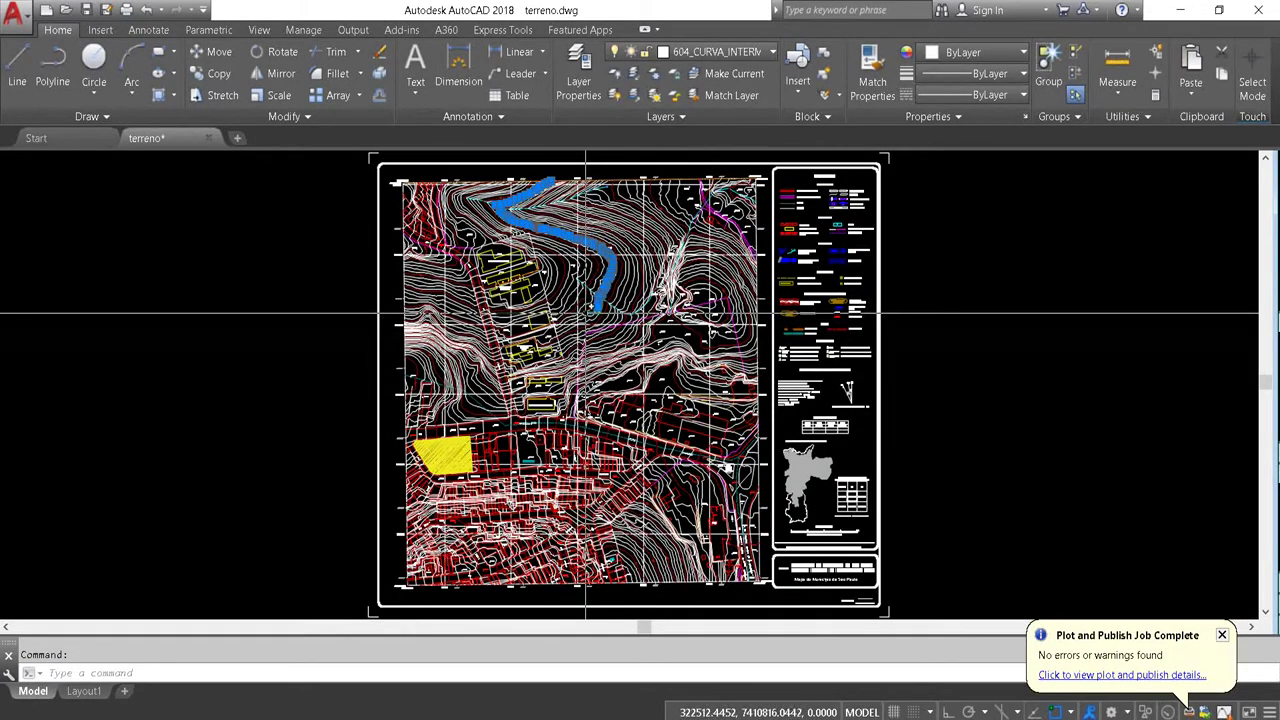
key("Escape")
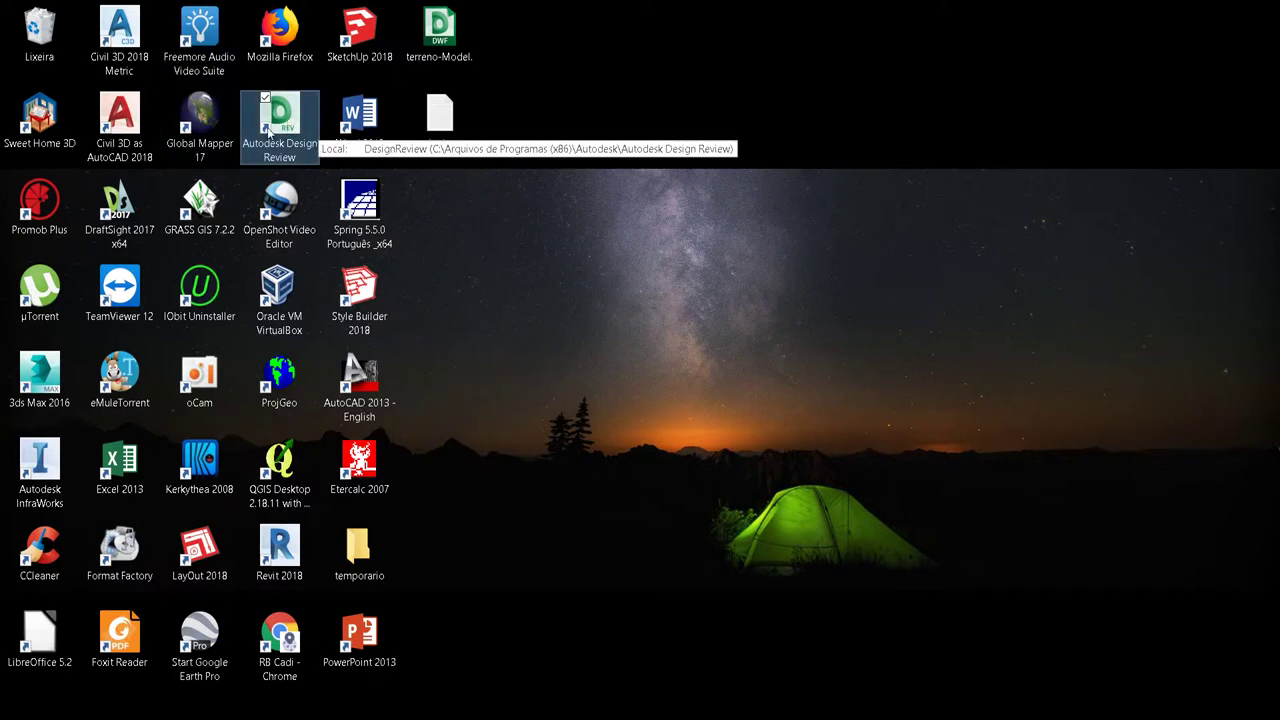
Launch Autodesk Design Review from its desktop shortcut.
double_click(290, 137)
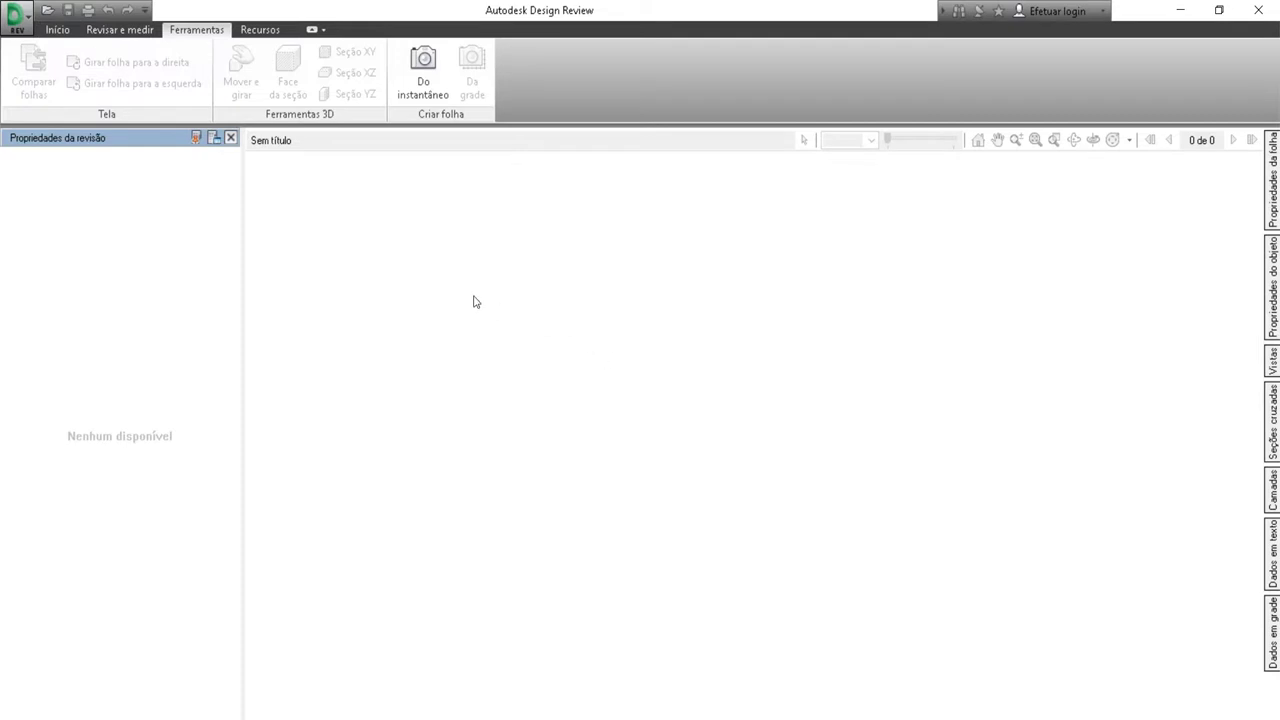
Open terreno-Model.dwf from the desktop, keeping 'Todos os arquivos suportados' as the file type.
left_click(47, 10)
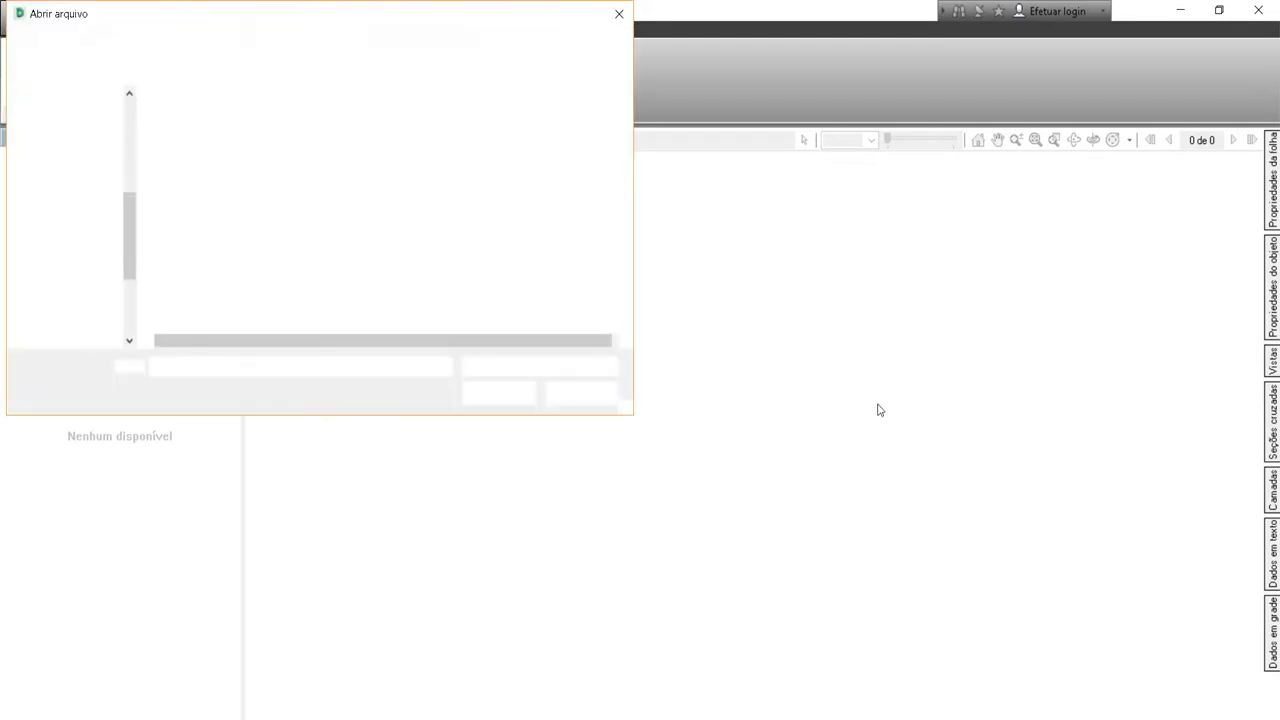
left_click(614, 370)
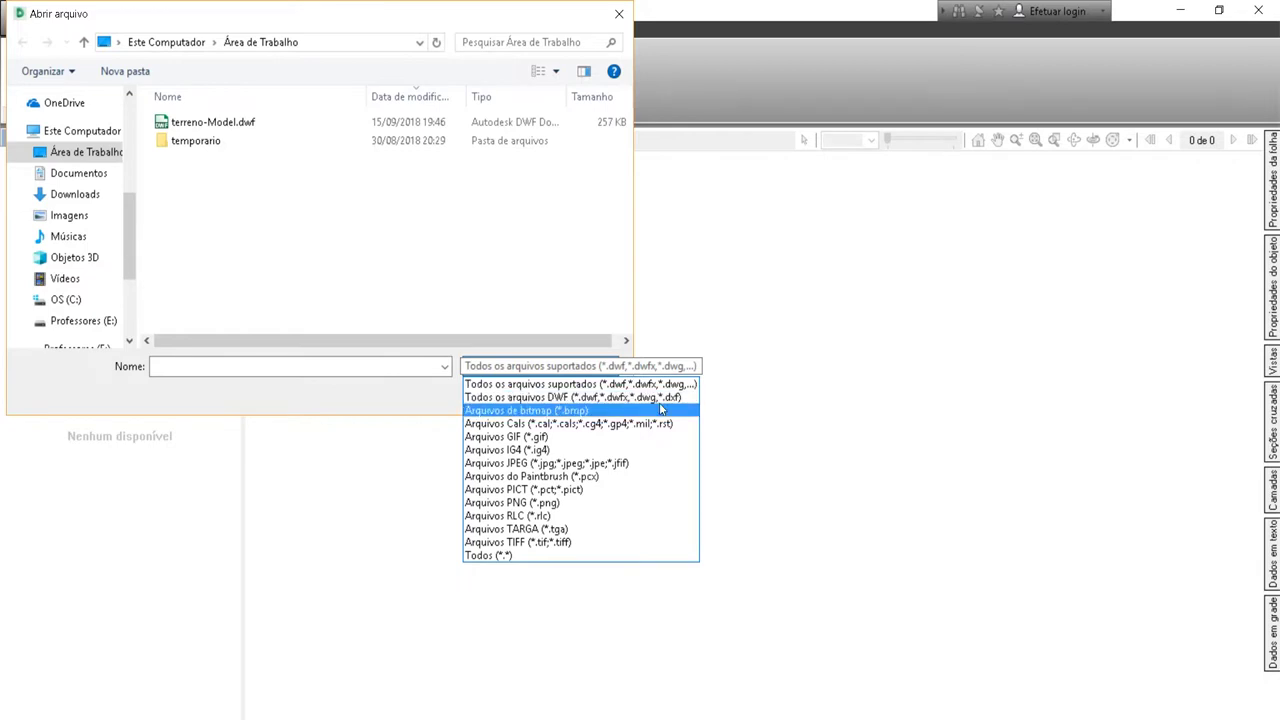
left_click(533, 386)
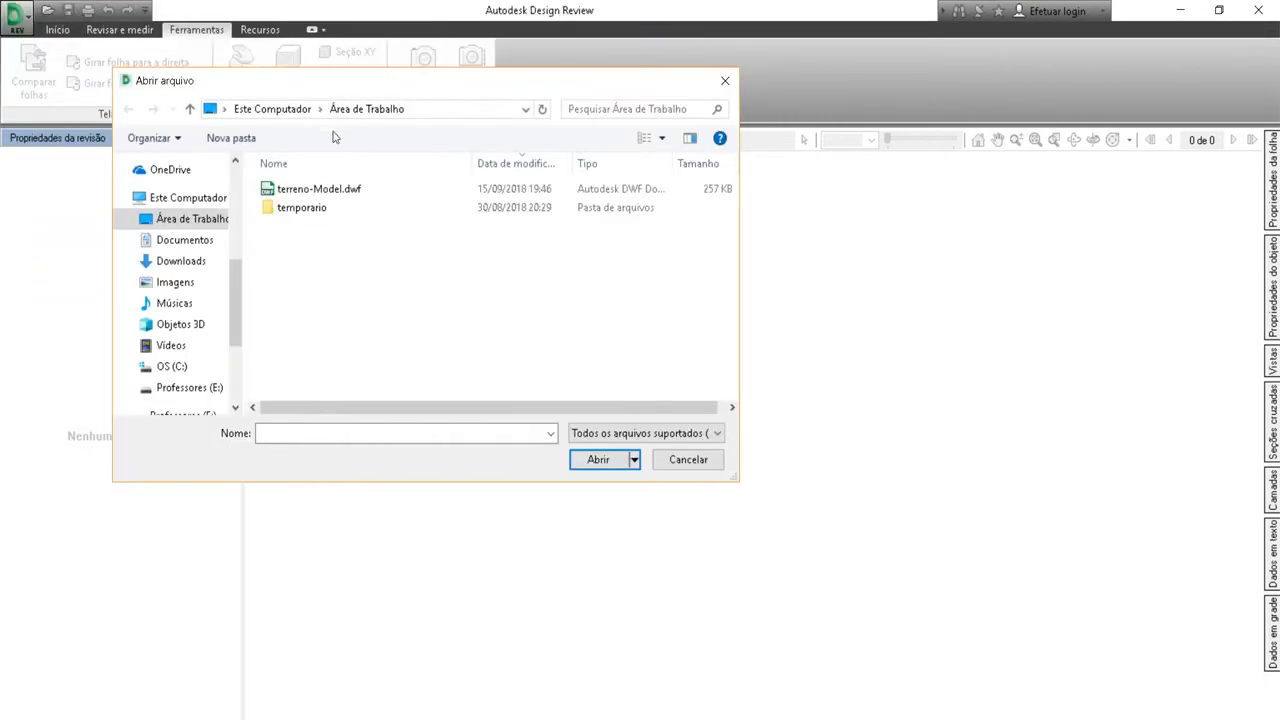
double_click(330, 189)
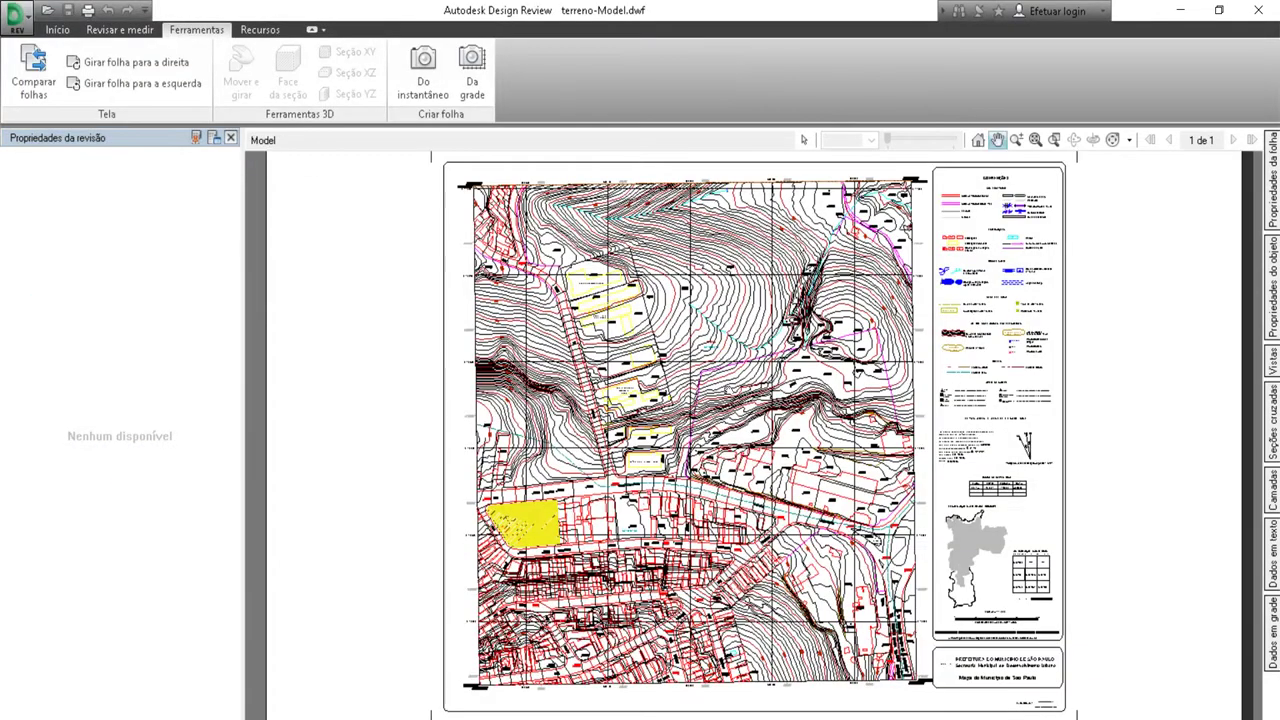
Zoom around the Model sheet and switch to the Revisar e medir markup tools.
scroll(722, 387, "up", 5)
scroll(726, 391, "down", 1)
scroll(711, 449, "down", 2)
scroll(674, 386, "down", 2)
scroll(674, 386, "down", 2)
scroll(620, 385, "down", 1)
scroll(590, 364, "down", 1)
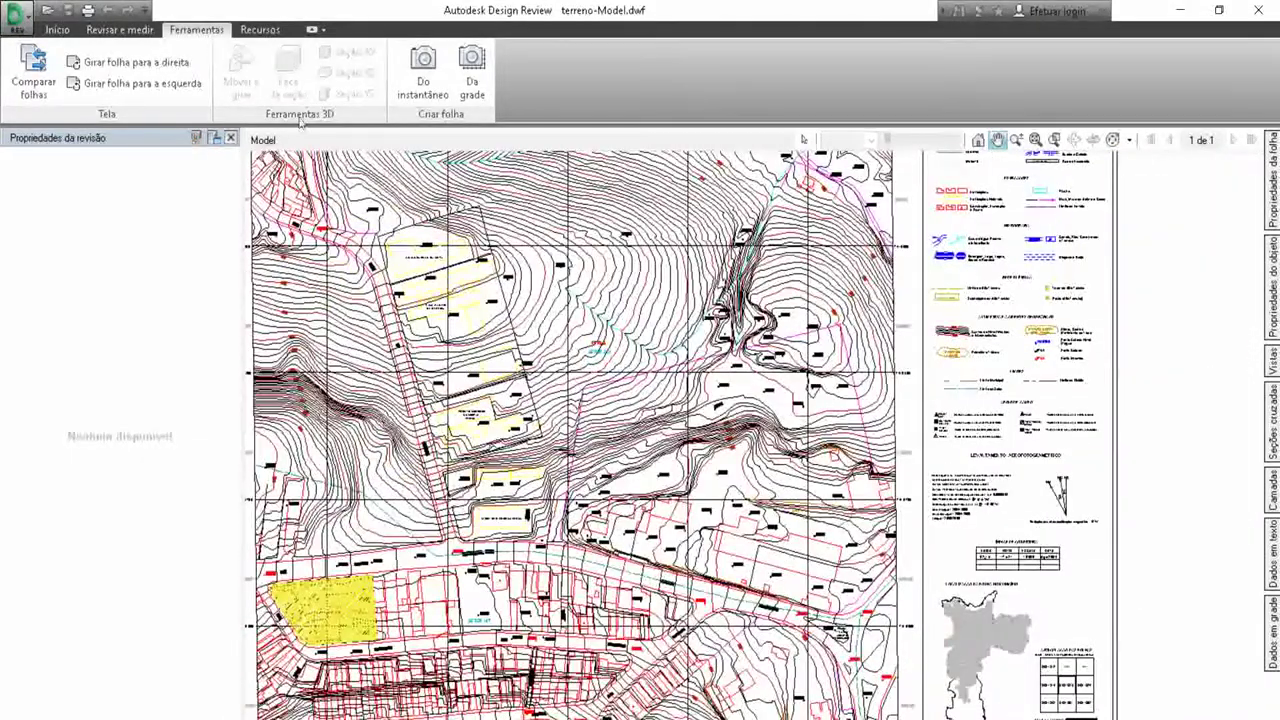
left_click(260, 29)
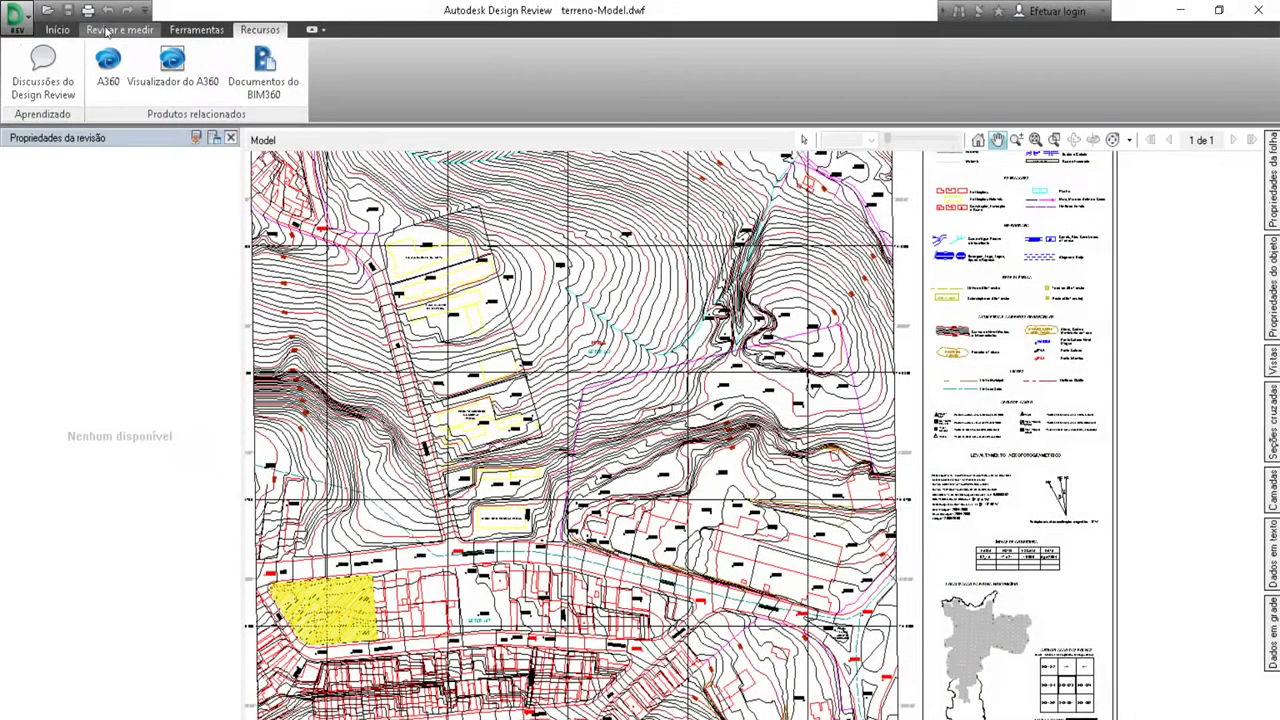
left_click(116, 30)
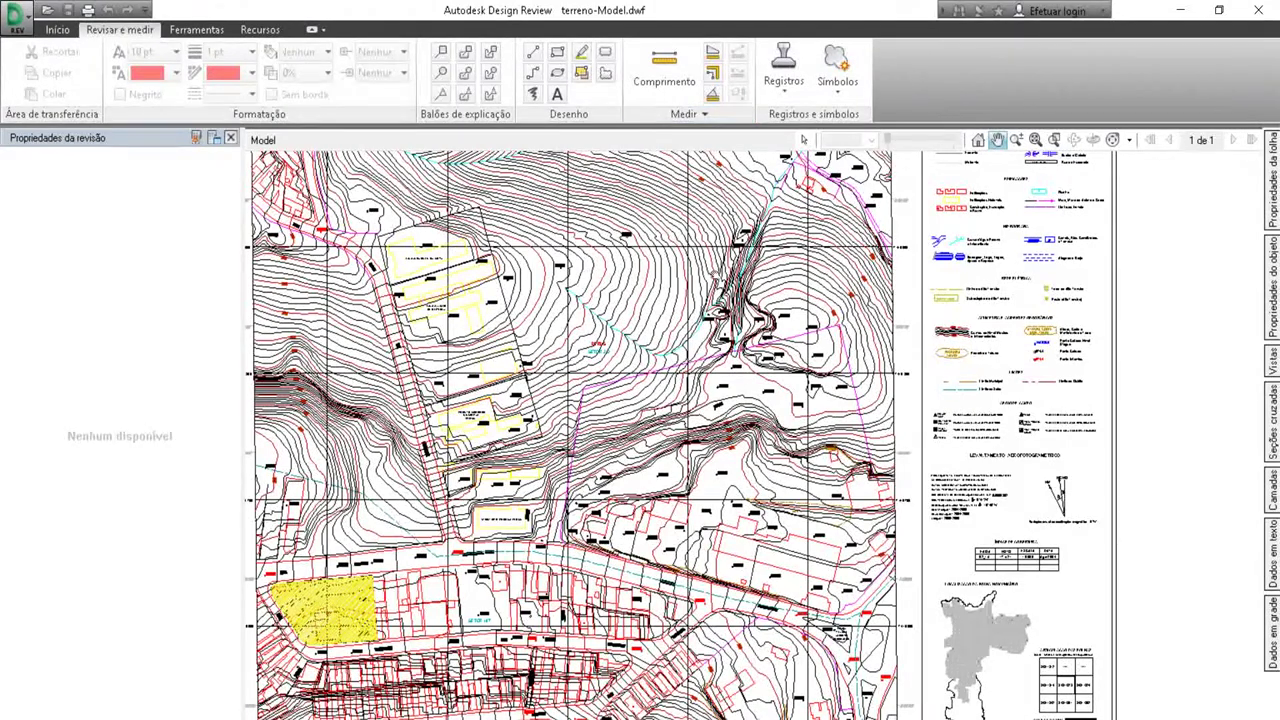
Stamp APROVADO on the upper middle of the map and dismiss the symbol catalog prompt.
left_click(798, 99)
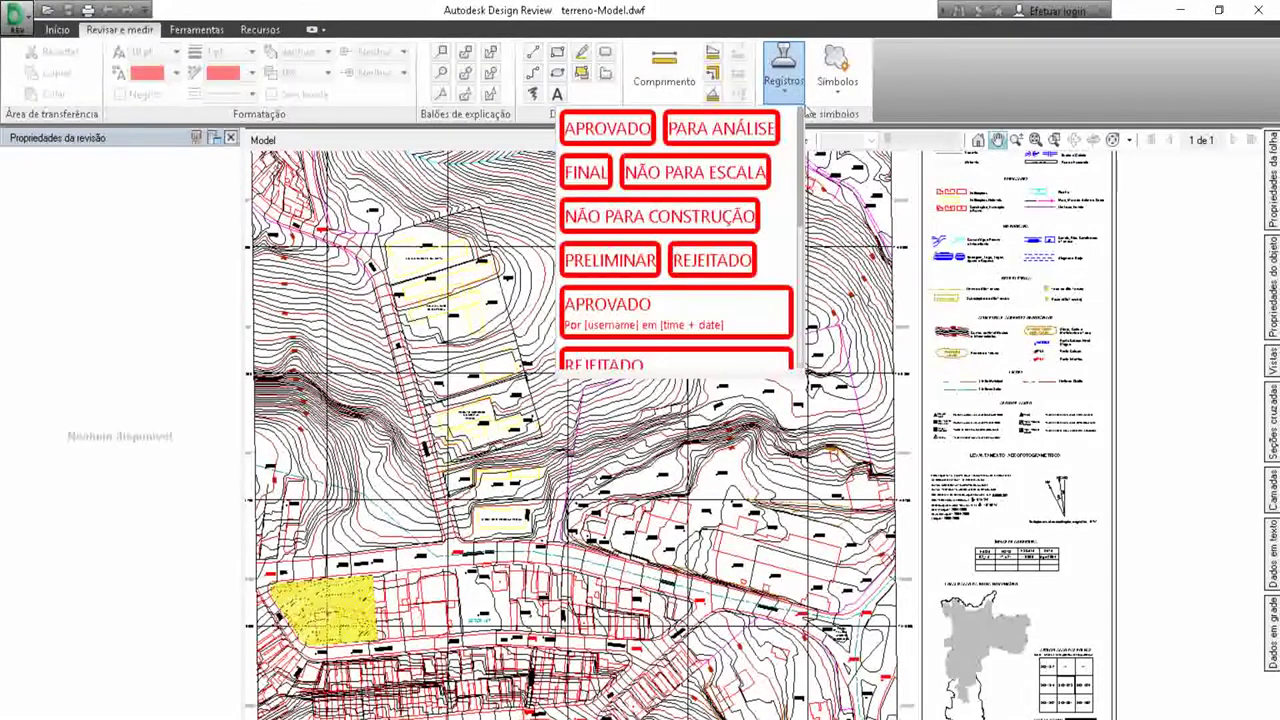
left_click(607, 128)
left_click(609, 309)
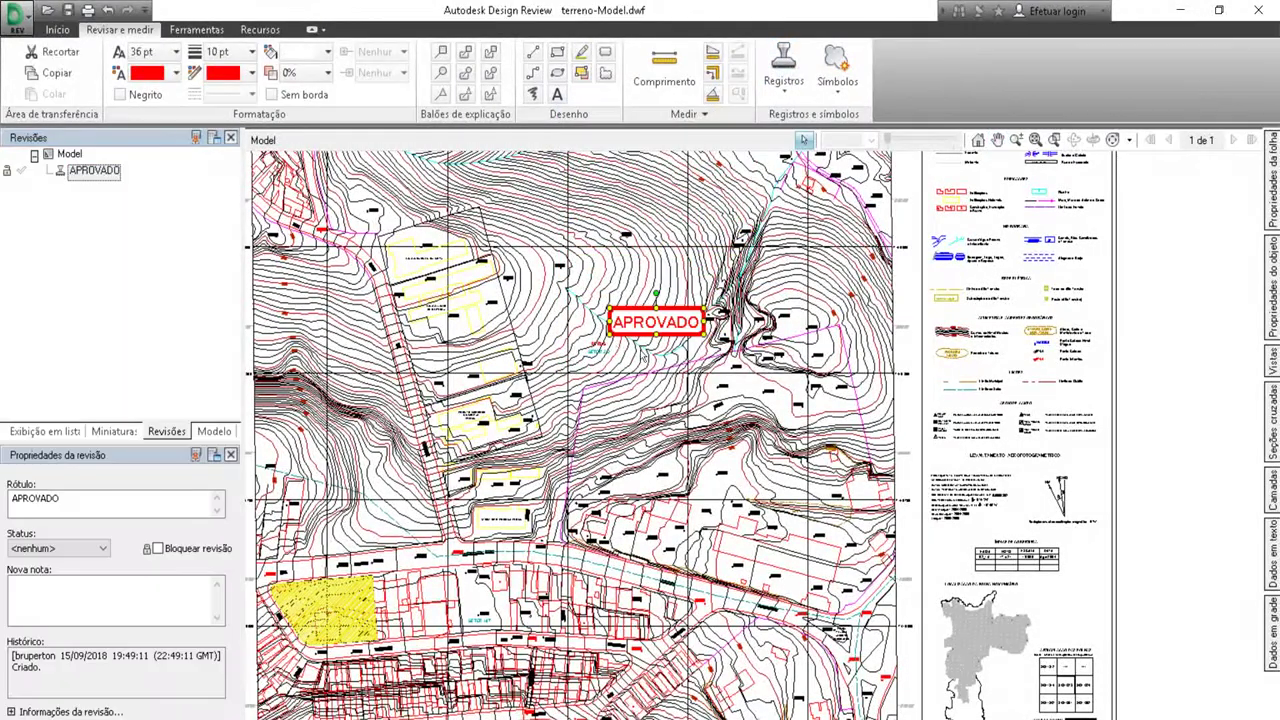
left_click(837, 80)
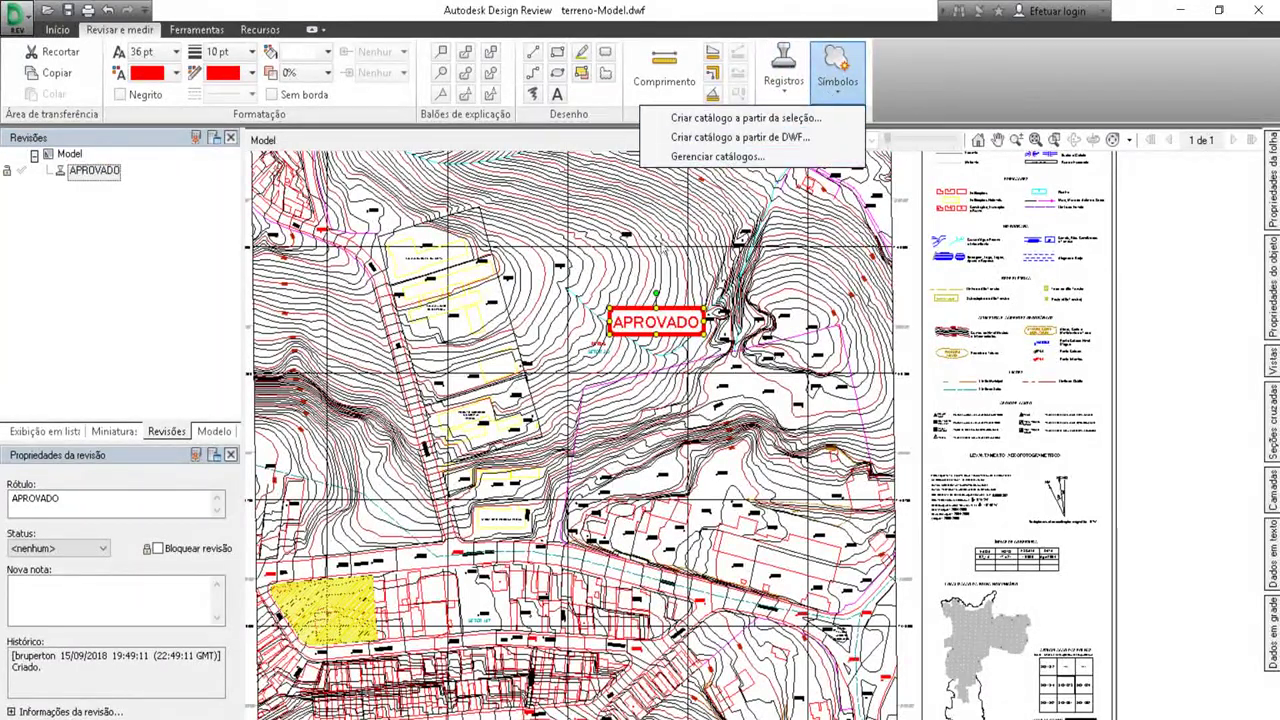
left_click(740, 118)
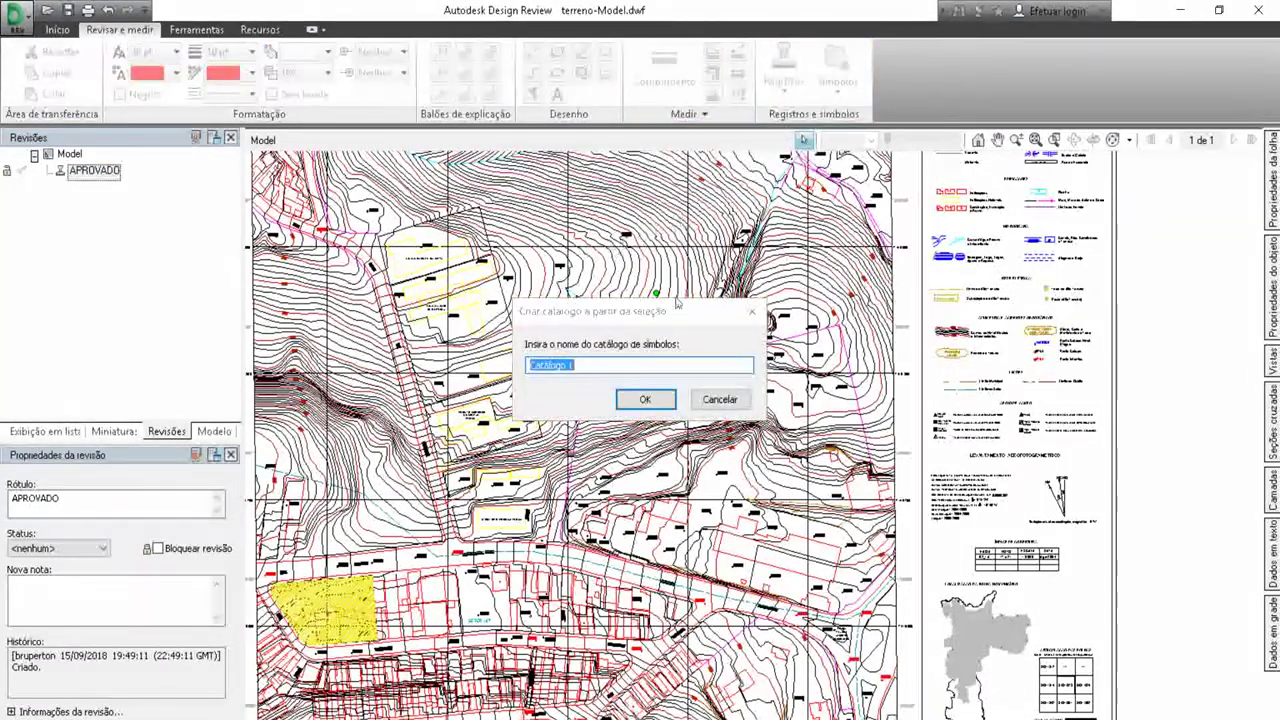
key("Return")
left_click(681, 406)
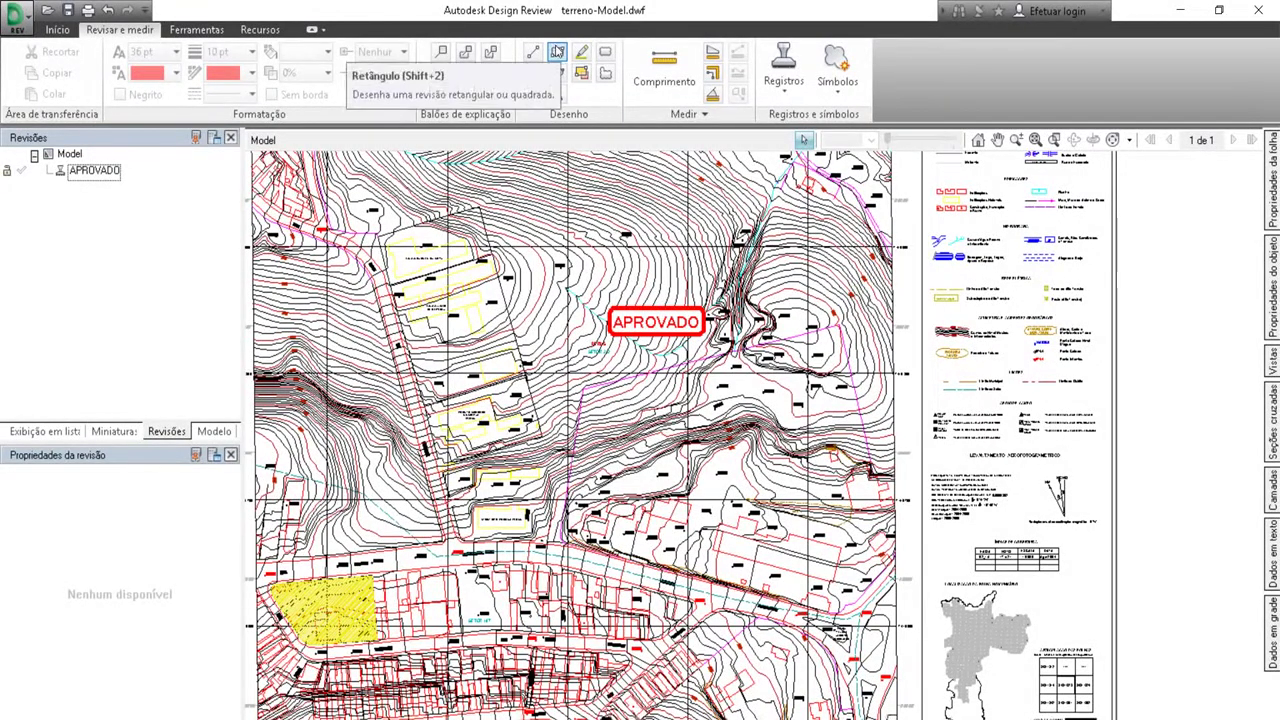
Outline part of the map with a red rectangle markup, then try and cancel a Comprimento measurement.
left_click(557, 51)
left_click_drag(466, 268, 601, 452)
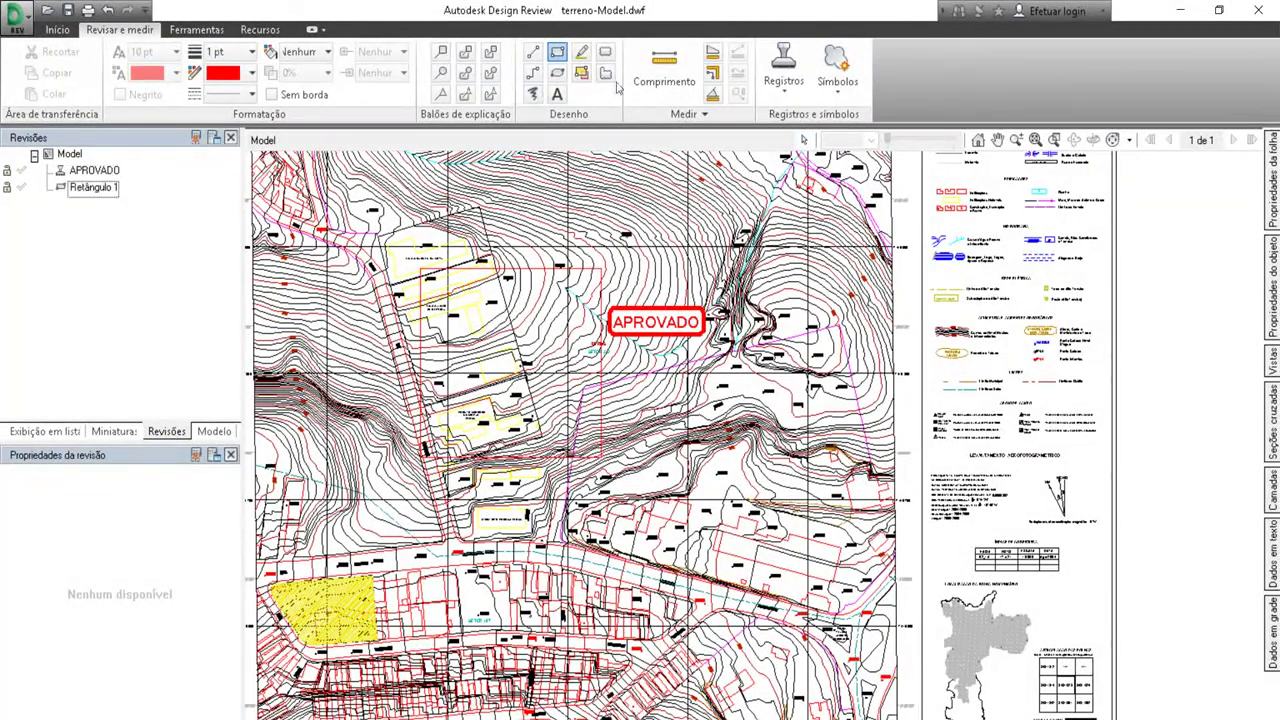
left_click(664, 66)
scroll(590, 232, "up", 10)
scroll(594, 249, "down", 4)
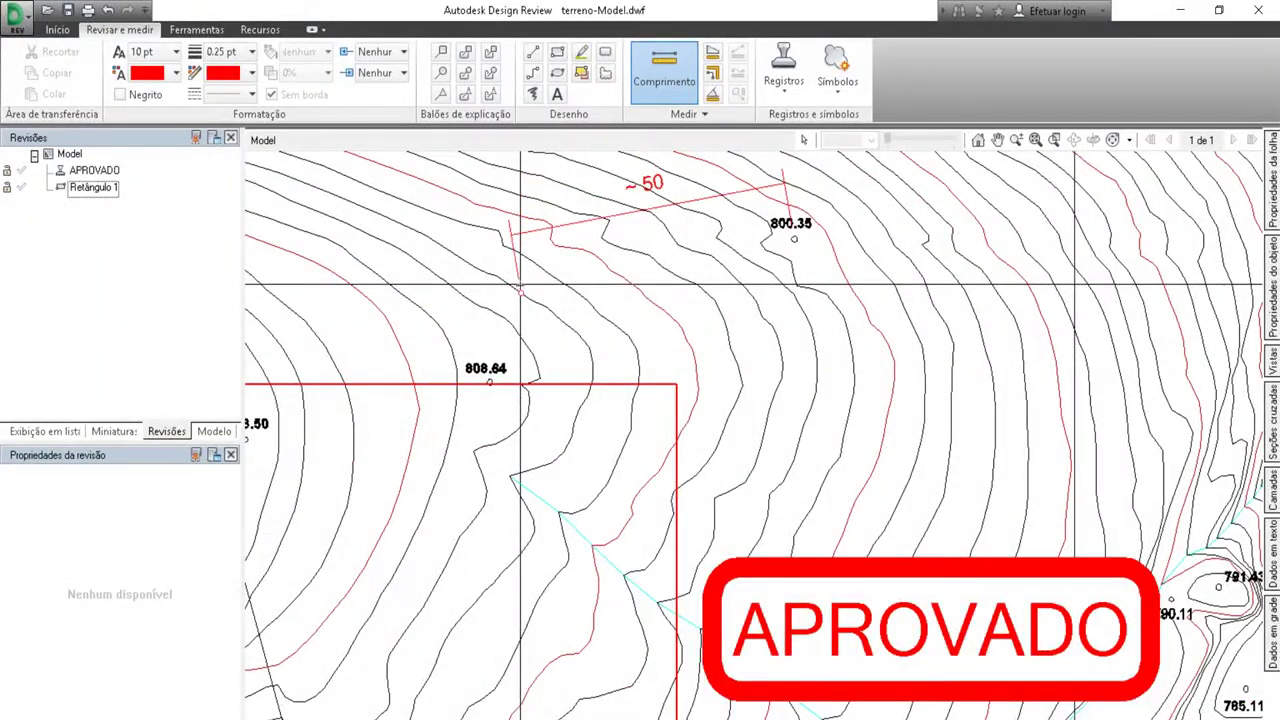
scroll(560, 270, "down", 1)
scroll(586, 297, "down", 4)
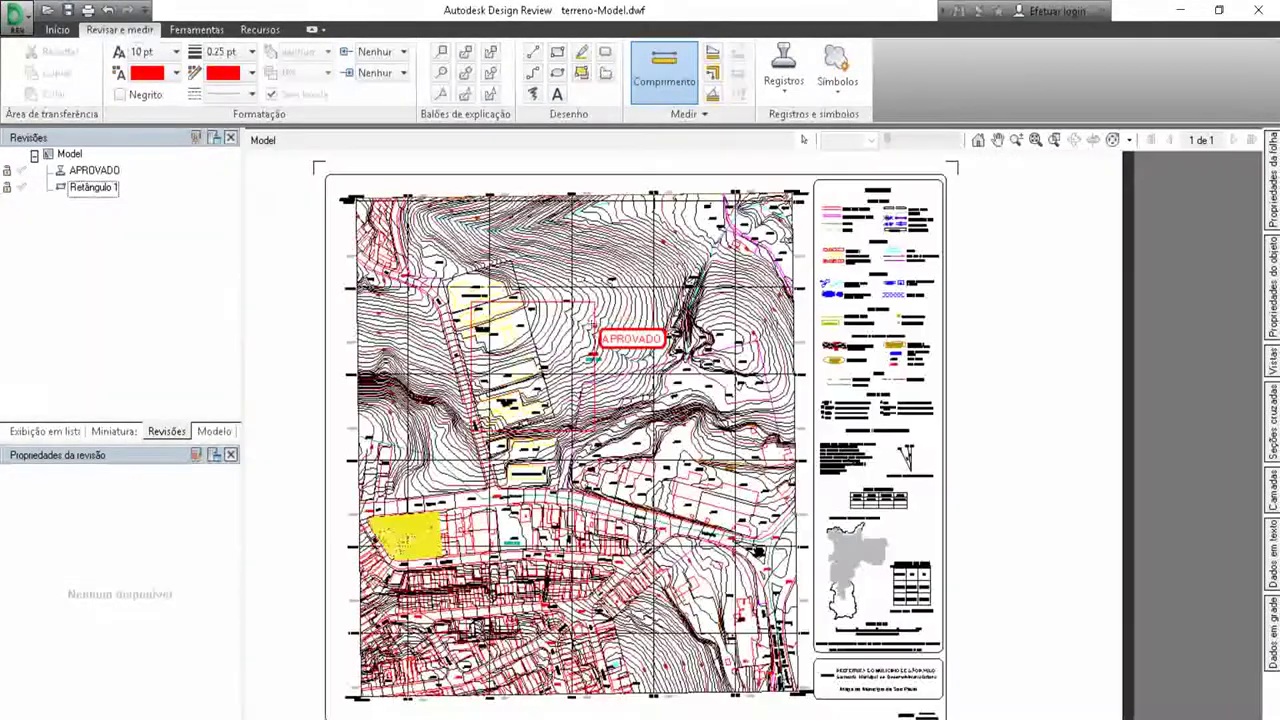
mouse_move(620, 326)
middle_mouse_down()
mouse_move(665, 290)
mouse_move(665, 328)
middle_mouse_up()
key("Escape")
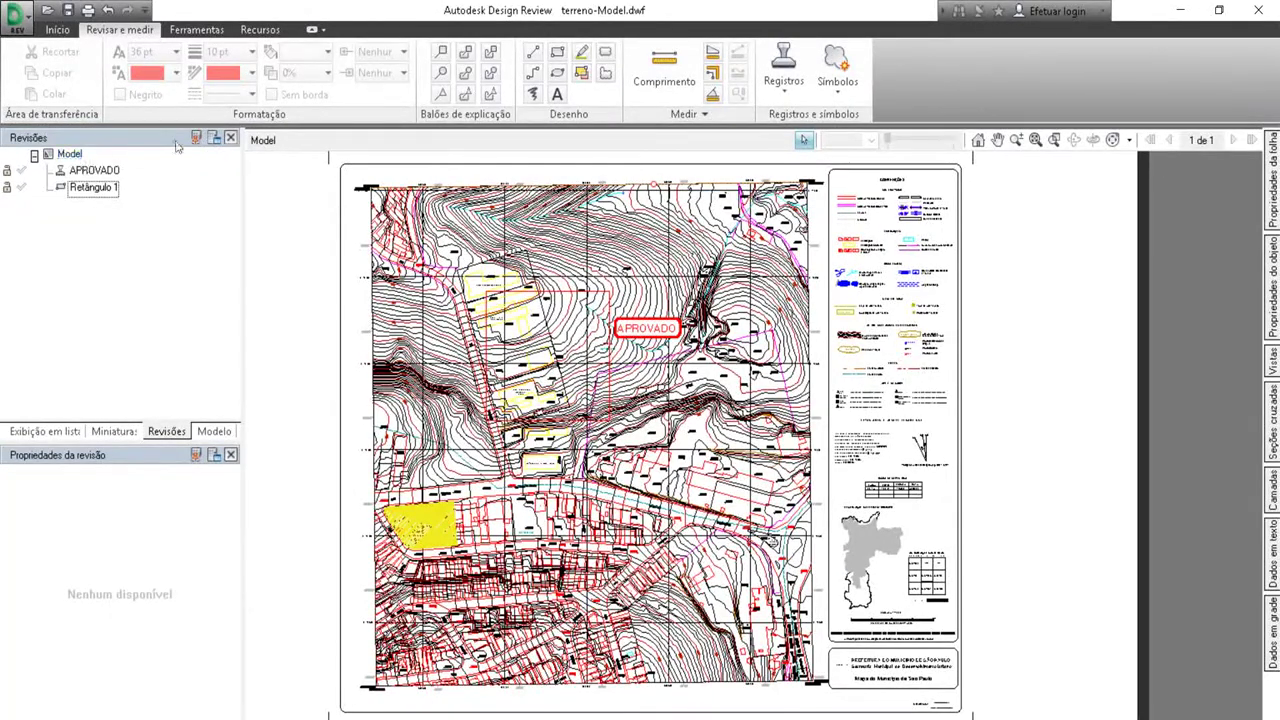
Close the Revisões panel and the marked-up DWF via Fechar, minimize Design Review, and return to AutoCAD.
left_click(231, 137)
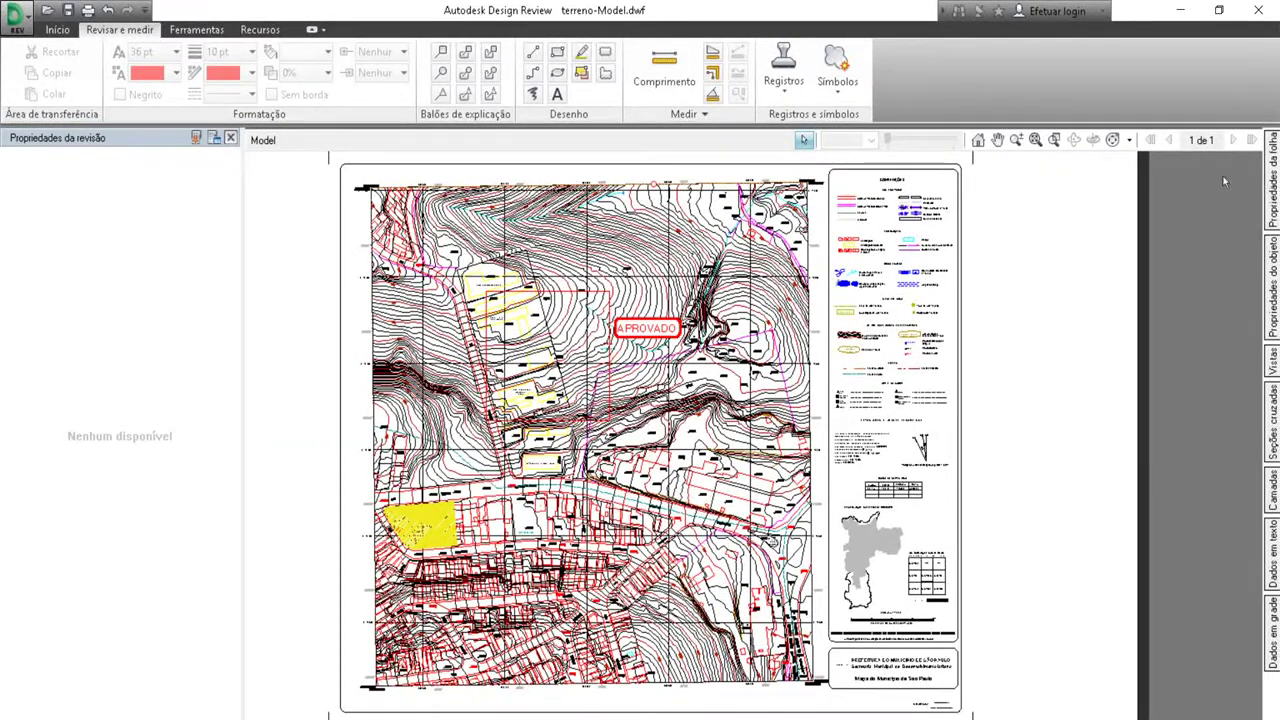
left_click(12, 15)
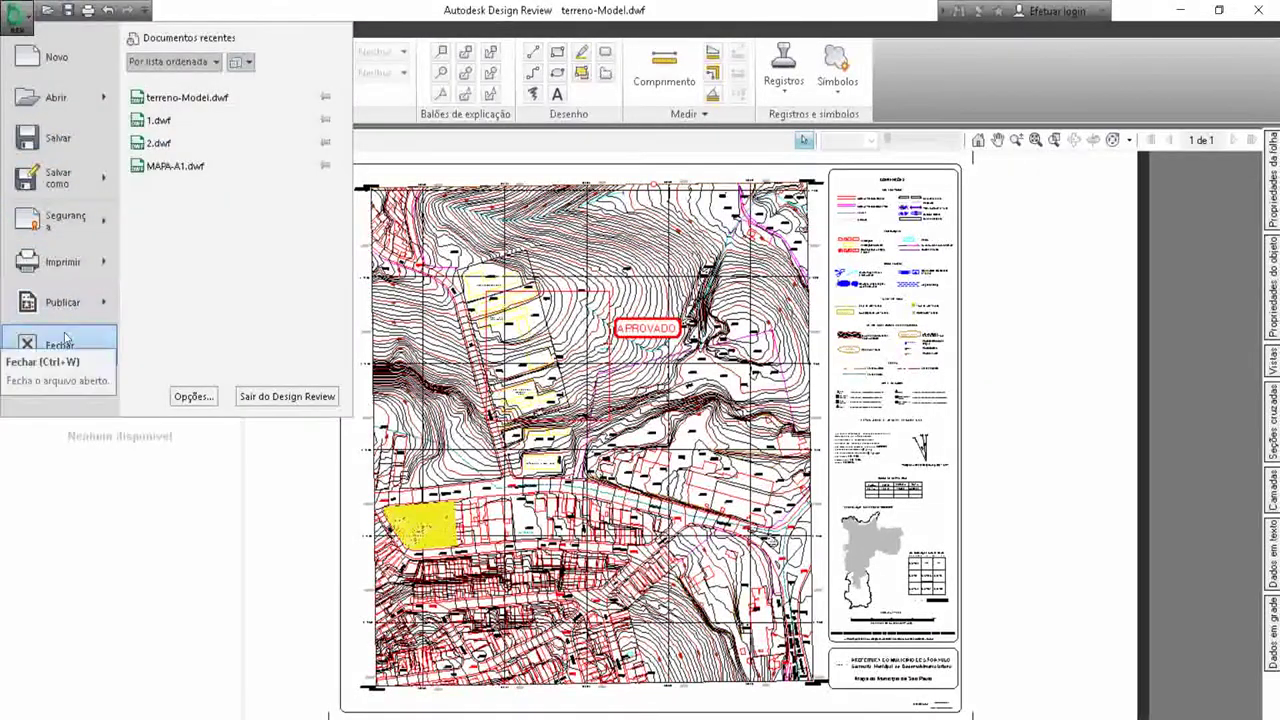
left_click(30, 337)
left_click(718, 433)
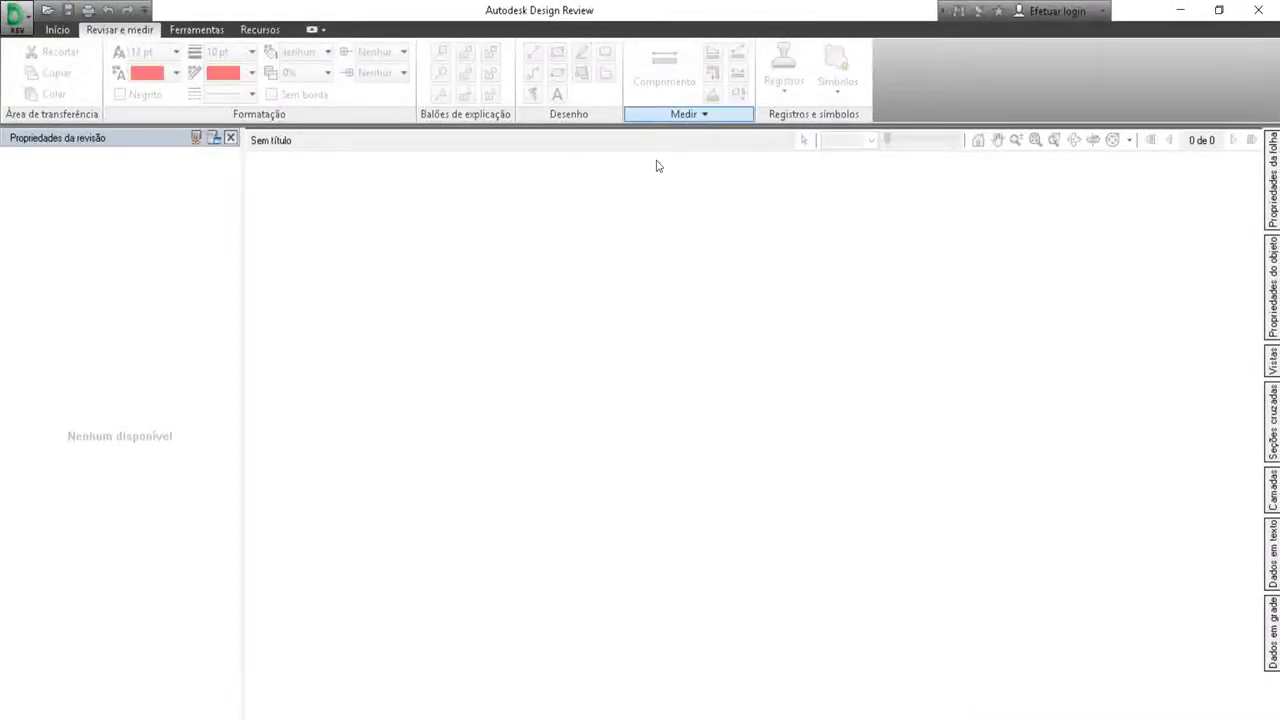
left_click(1182, 8)
left_click(638, 655)
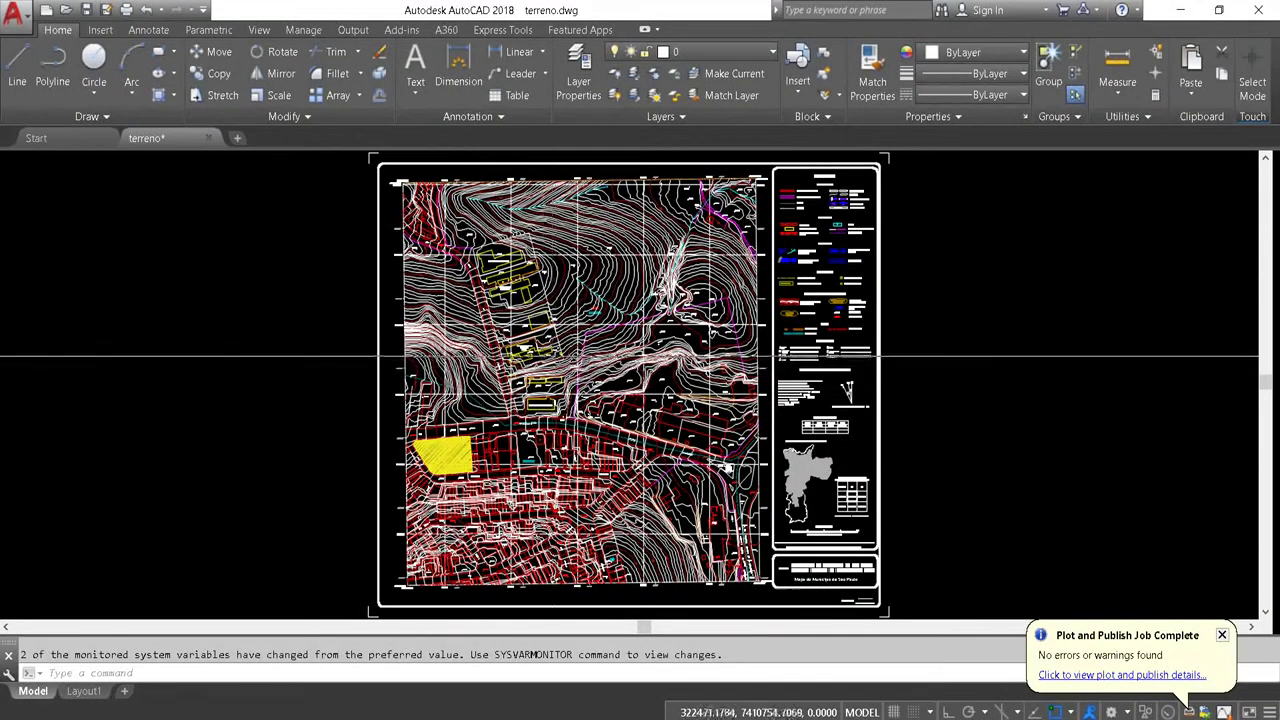
Zoom extents so the whole terreno map fits the screen in terreno.dwg.
scroll(600, 386, "up", 5)
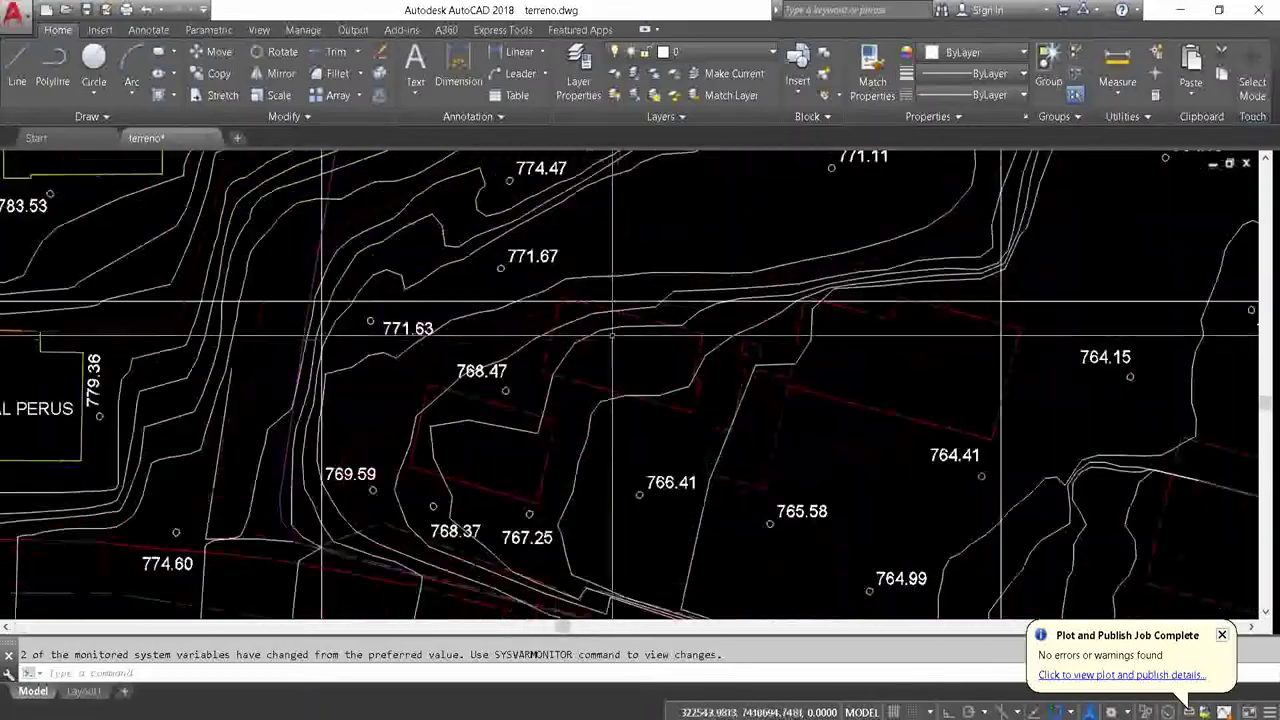
scroll(600, 300, "down", 5)
scroll(600, 316, "up", 2)
scroll(600, 316, "up", 2)
scroll(520, 337, "down", 4)
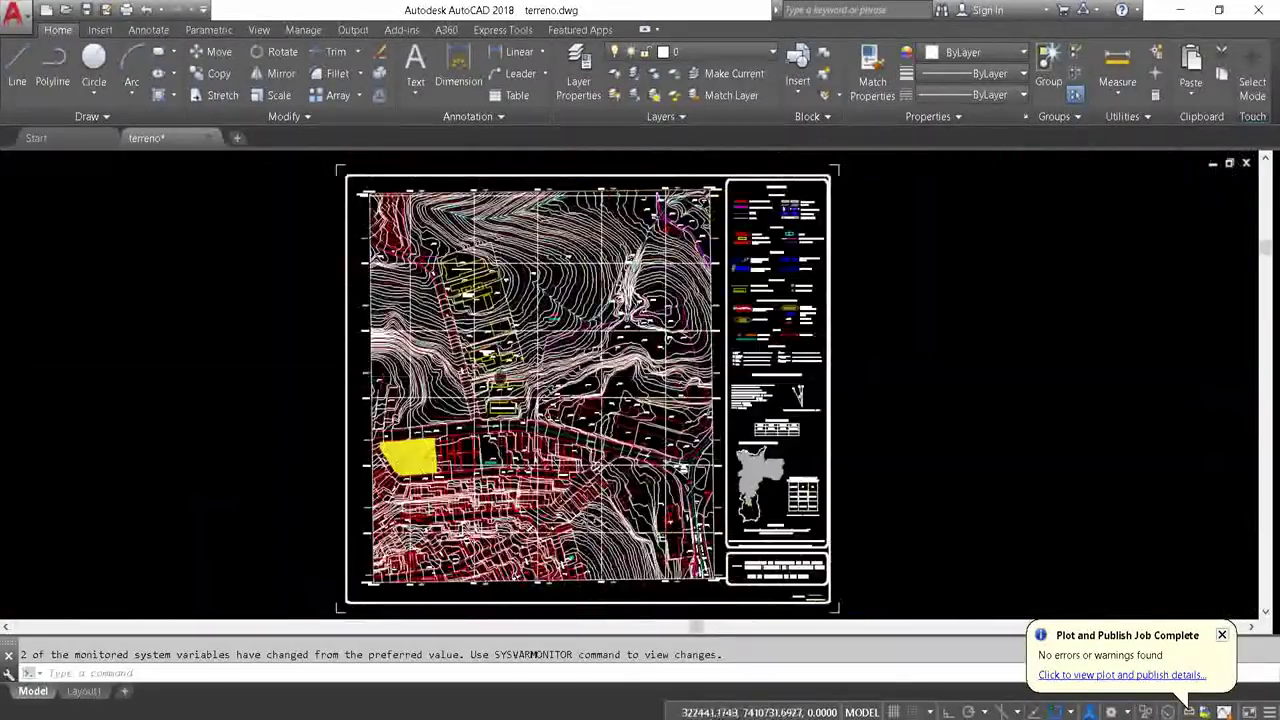
middle_click(515, 290)
middle_click(515, 290)
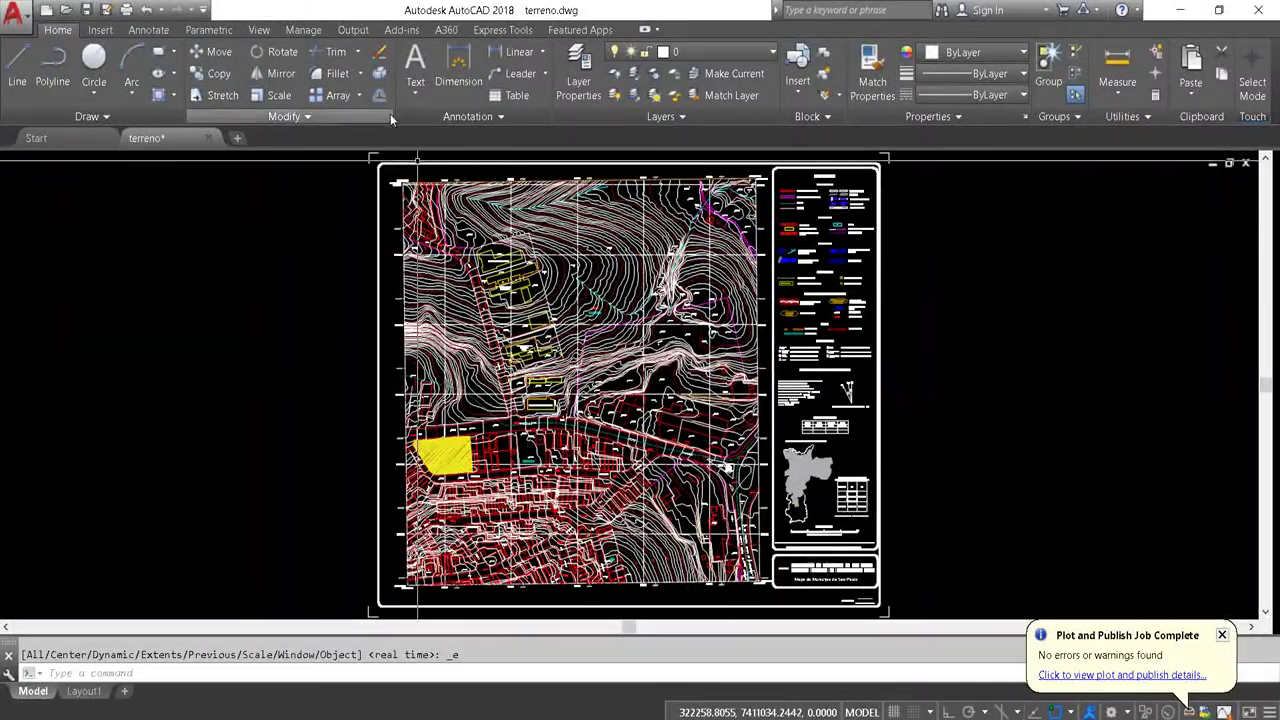
left_click(128, 12)
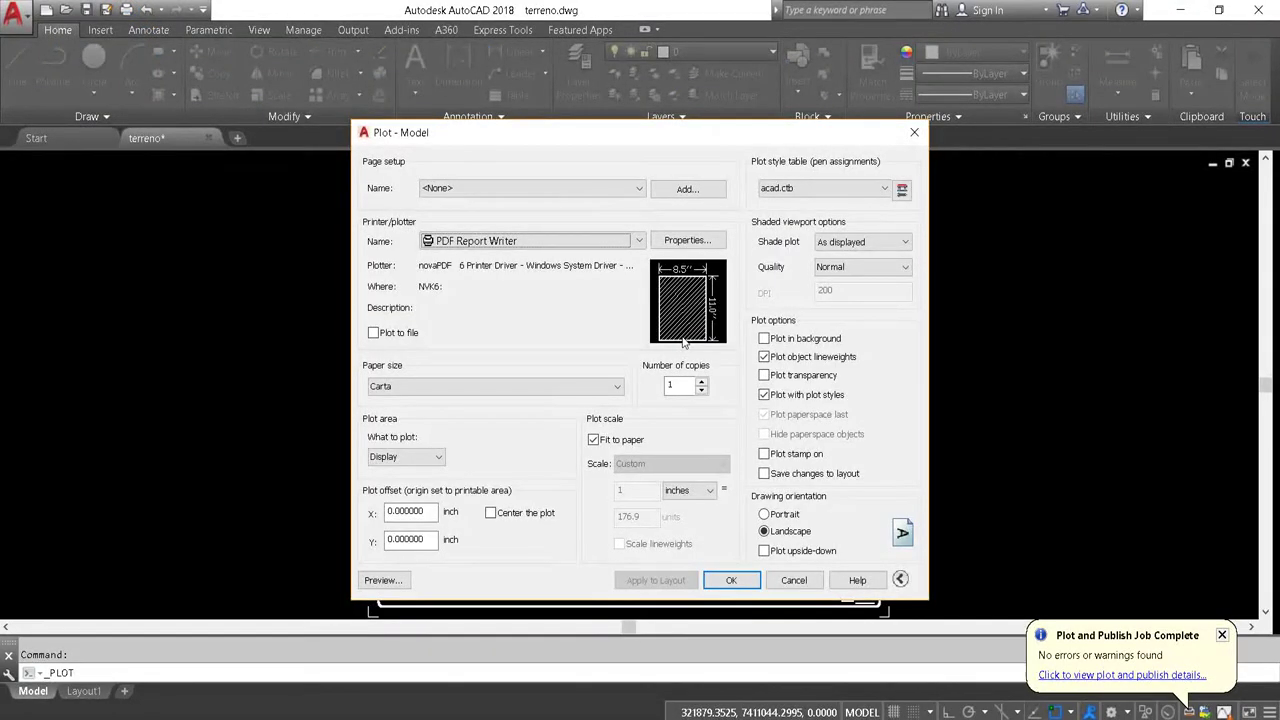
Choose DWF6 ePlot.pc3 as the plotter and open its configuration properties.
left_click(578, 241)
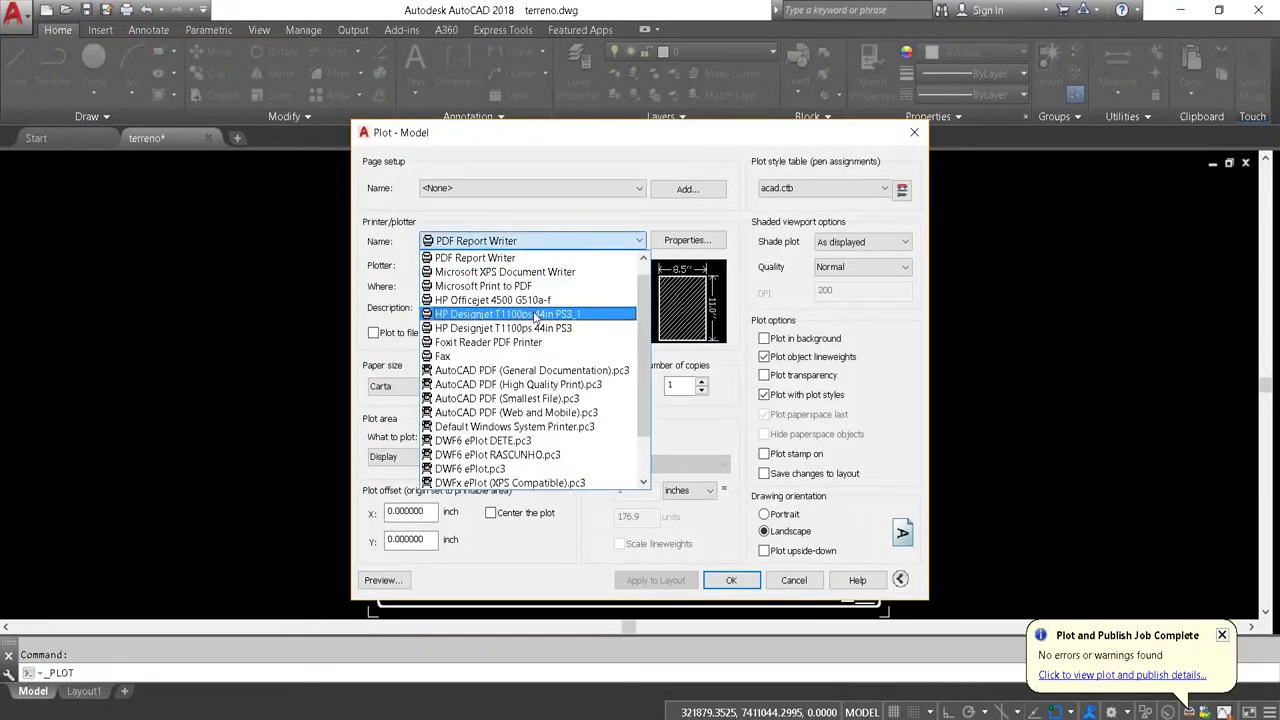
scroll(520, 372, "down", 1)
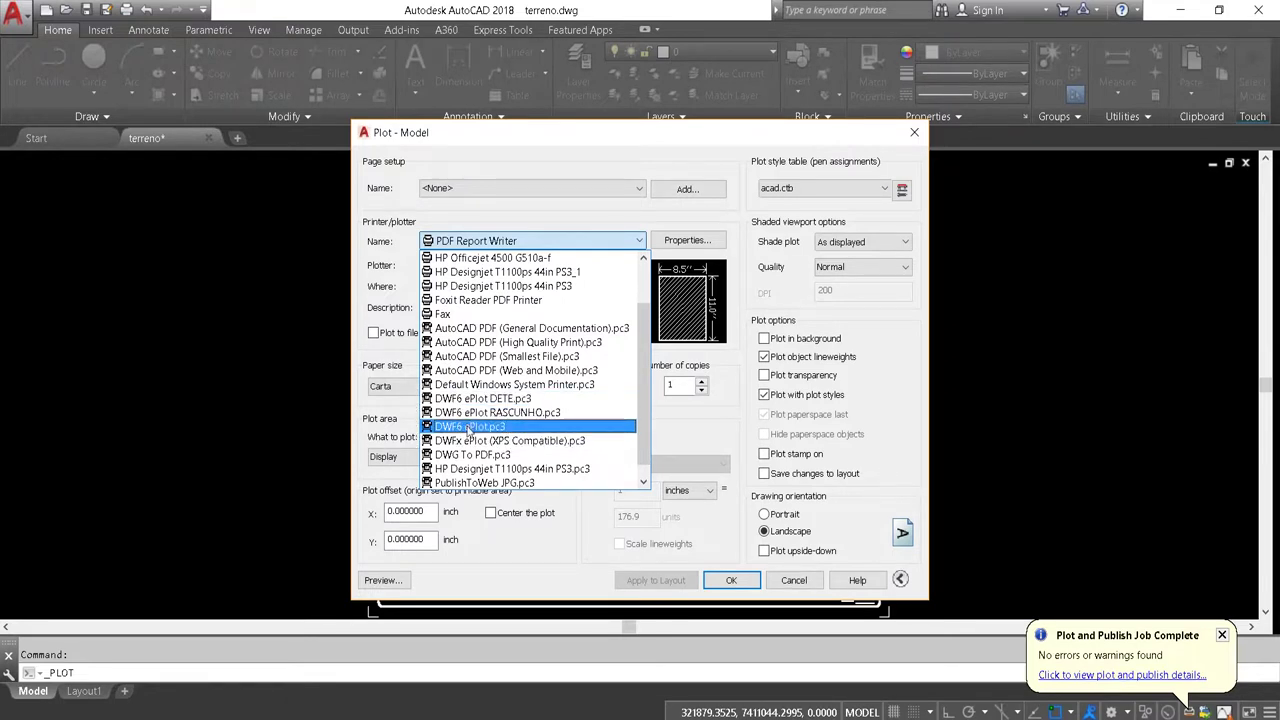
left_click(470, 427)
left_click(680, 241)
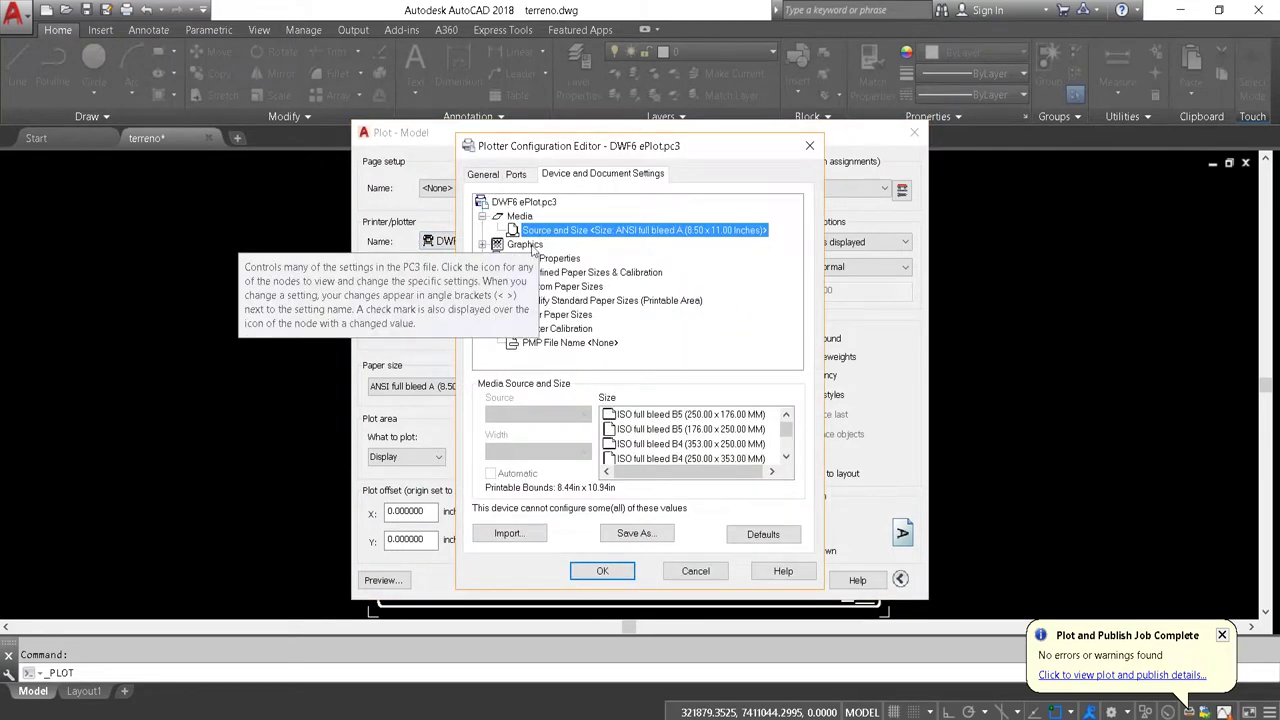
Set DWF6 ePlot font handling to Capture all, keeping 1200 dpi vectors, and save changes to the PC3 file.
left_click(549, 259)
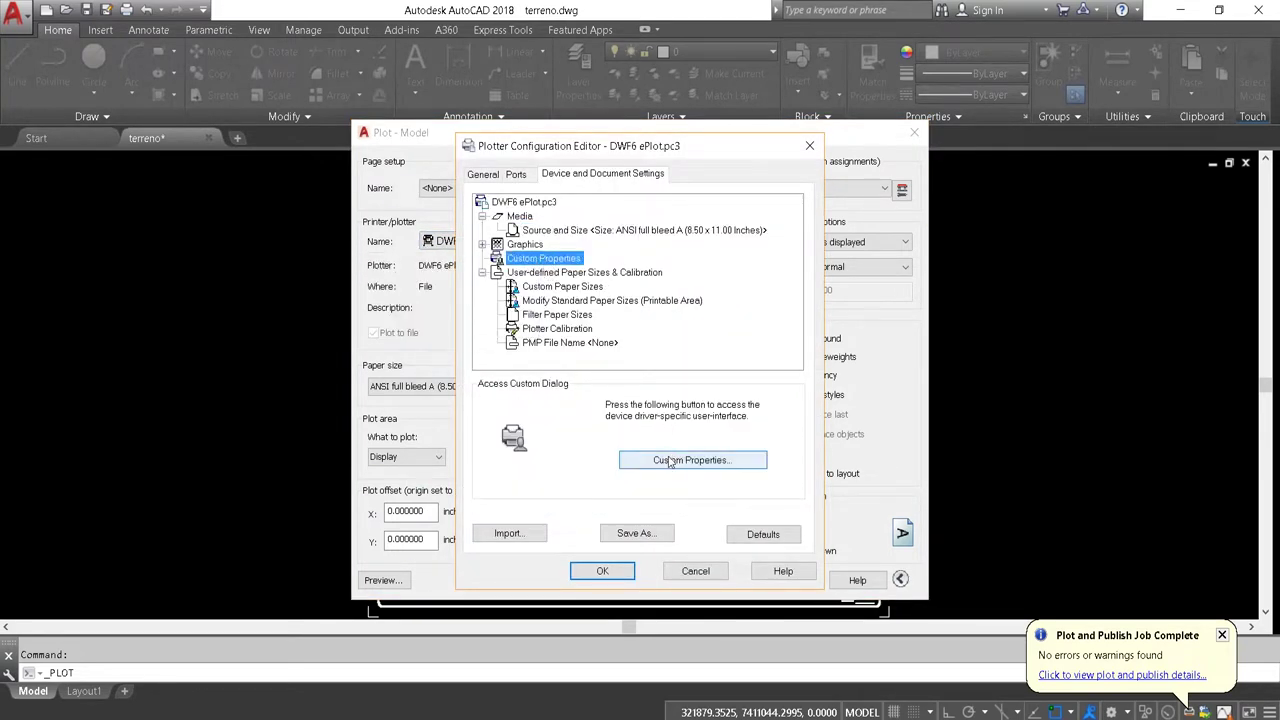
left_click(680, 460)
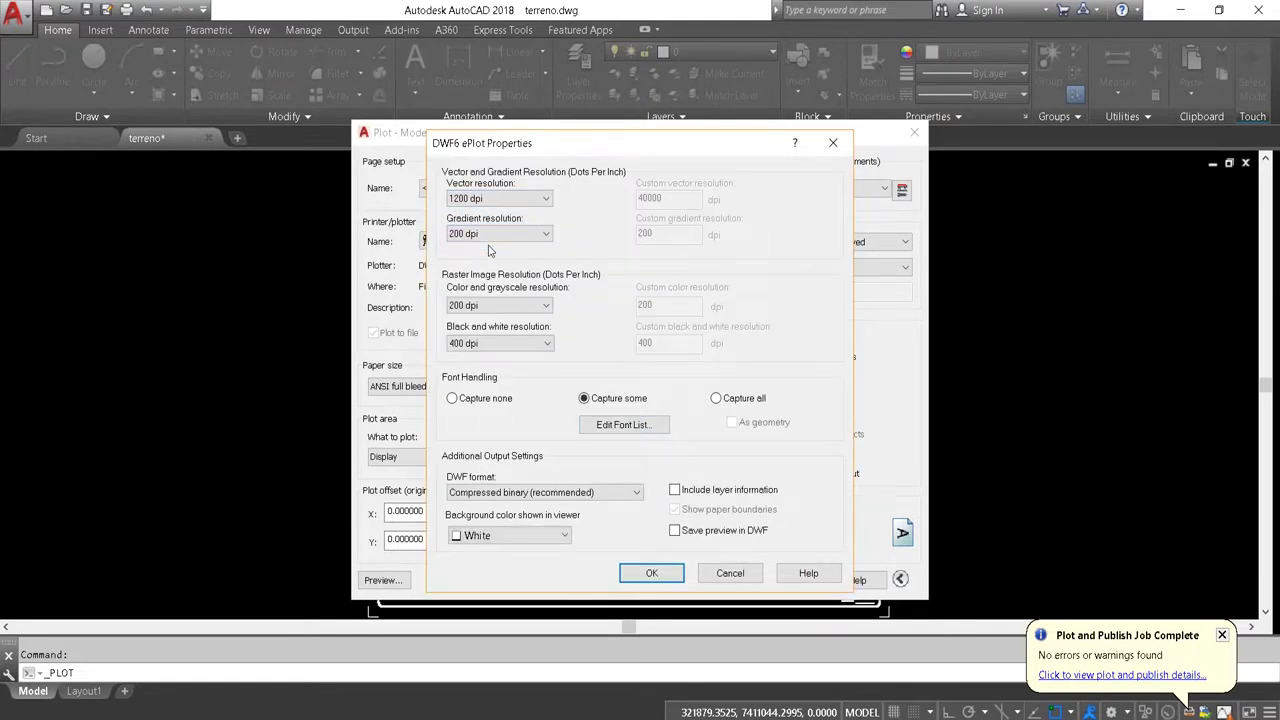
left_click(483, 200)
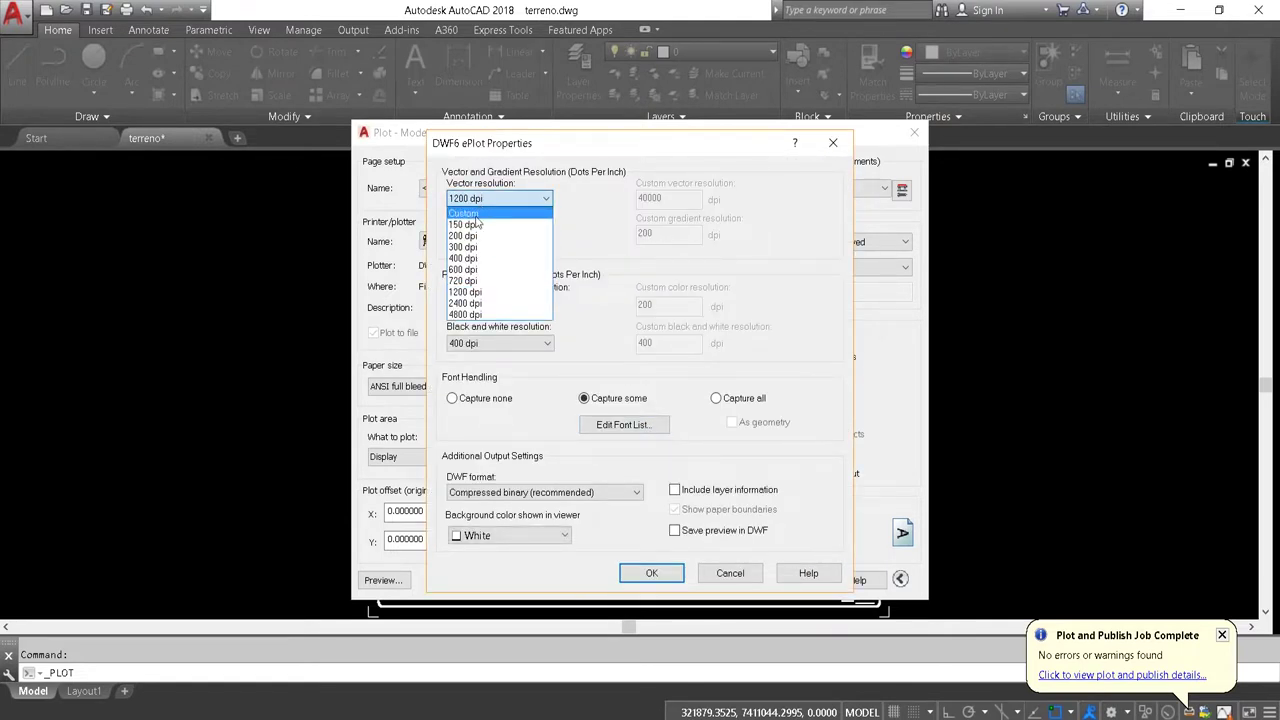
left_click(590, 235)
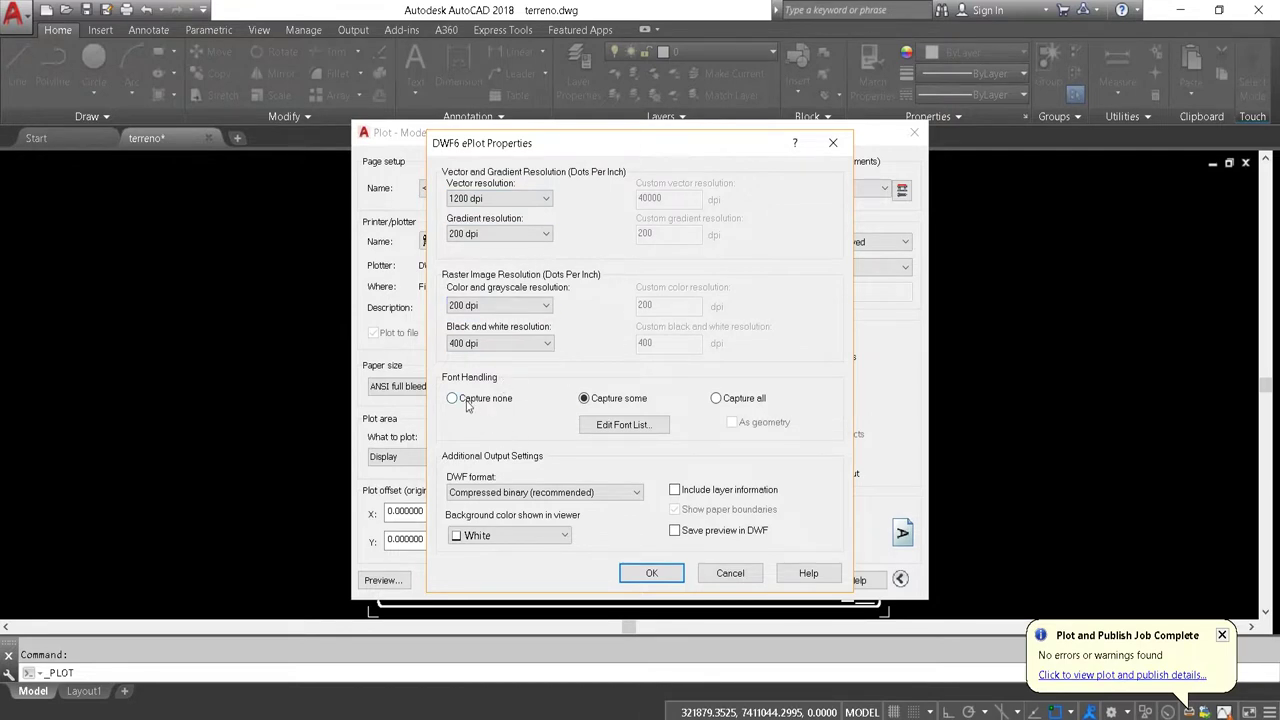
left_click(738, 398)
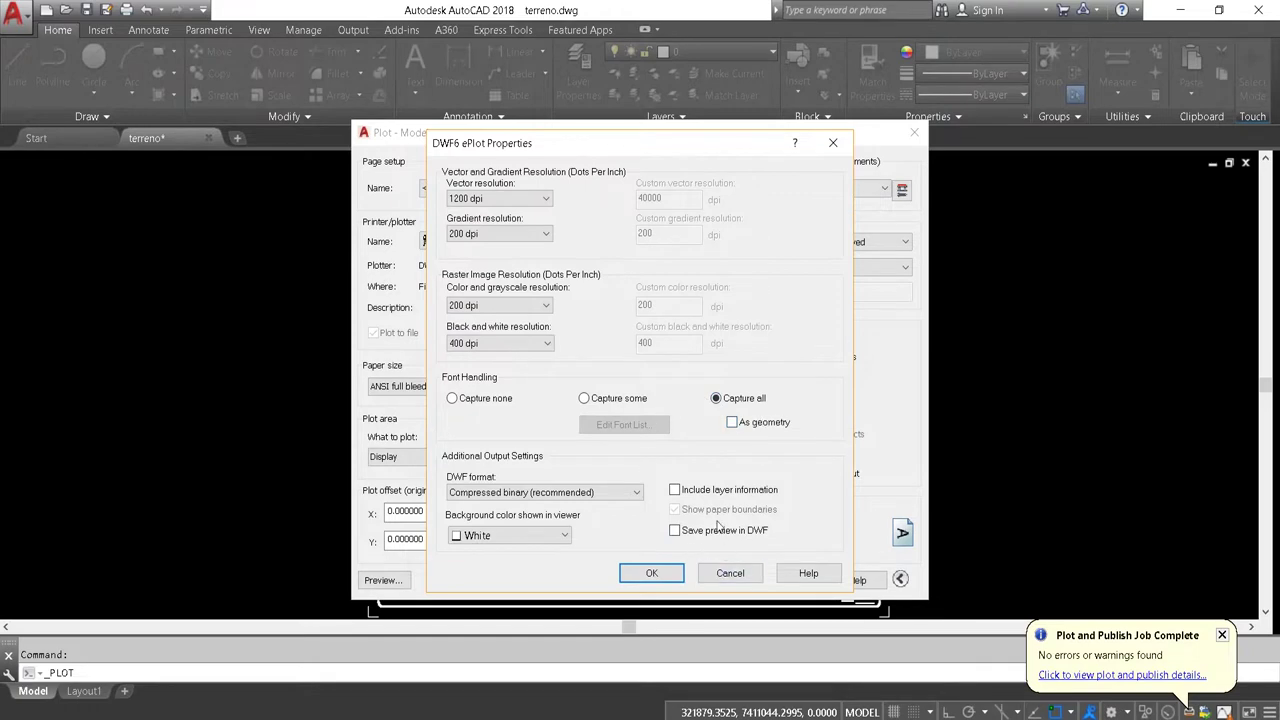
left_click(651, 575)
left_click(605, 568)
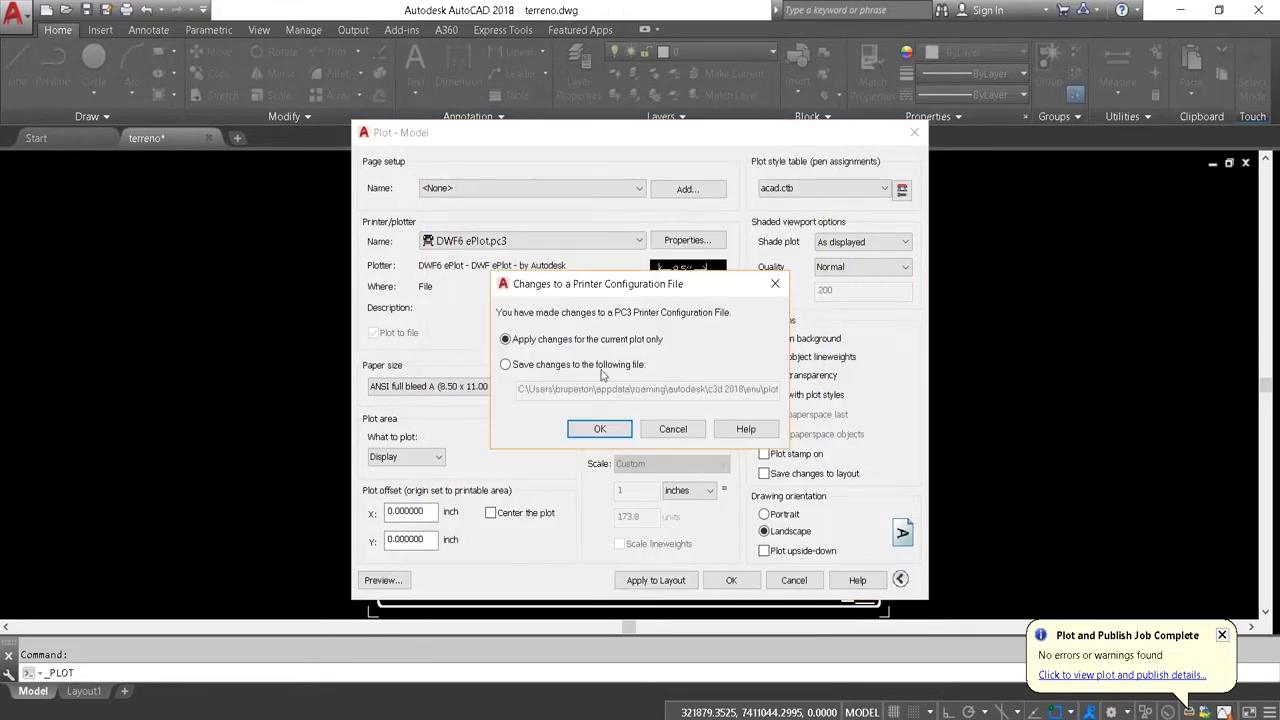
left_click(565, 364)
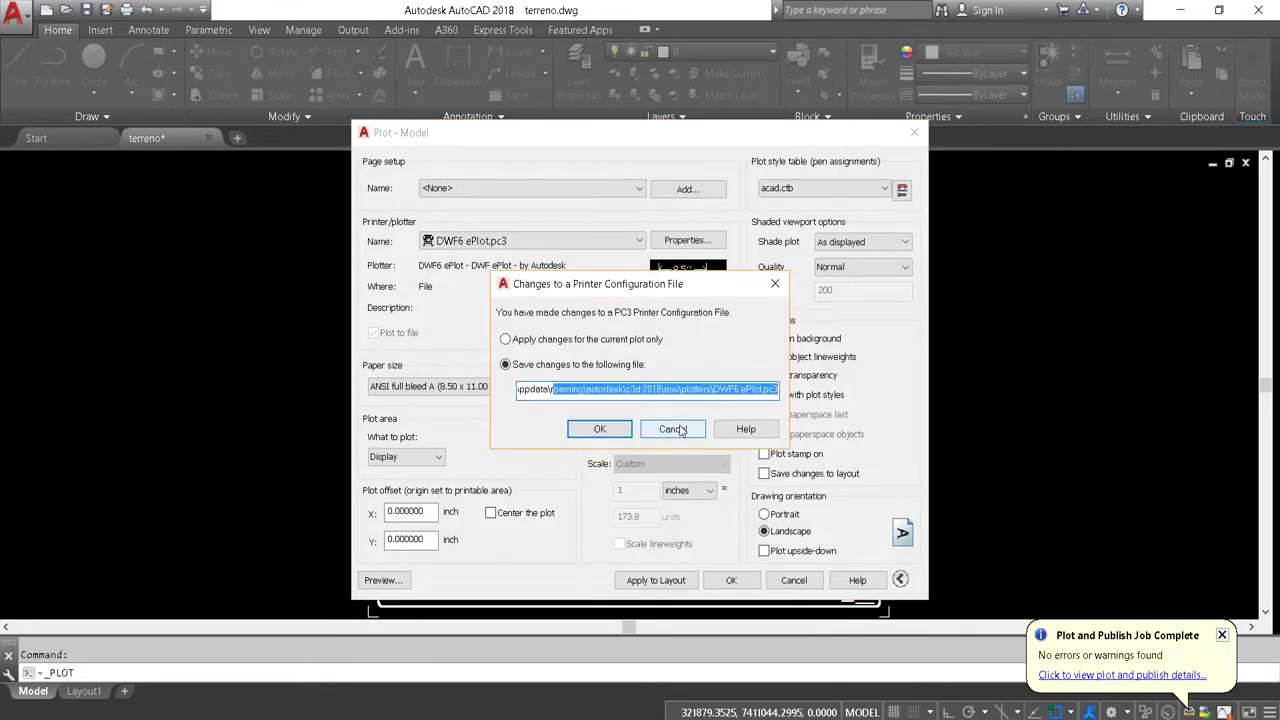
left_click(673, 429)
left_click(545, 241)
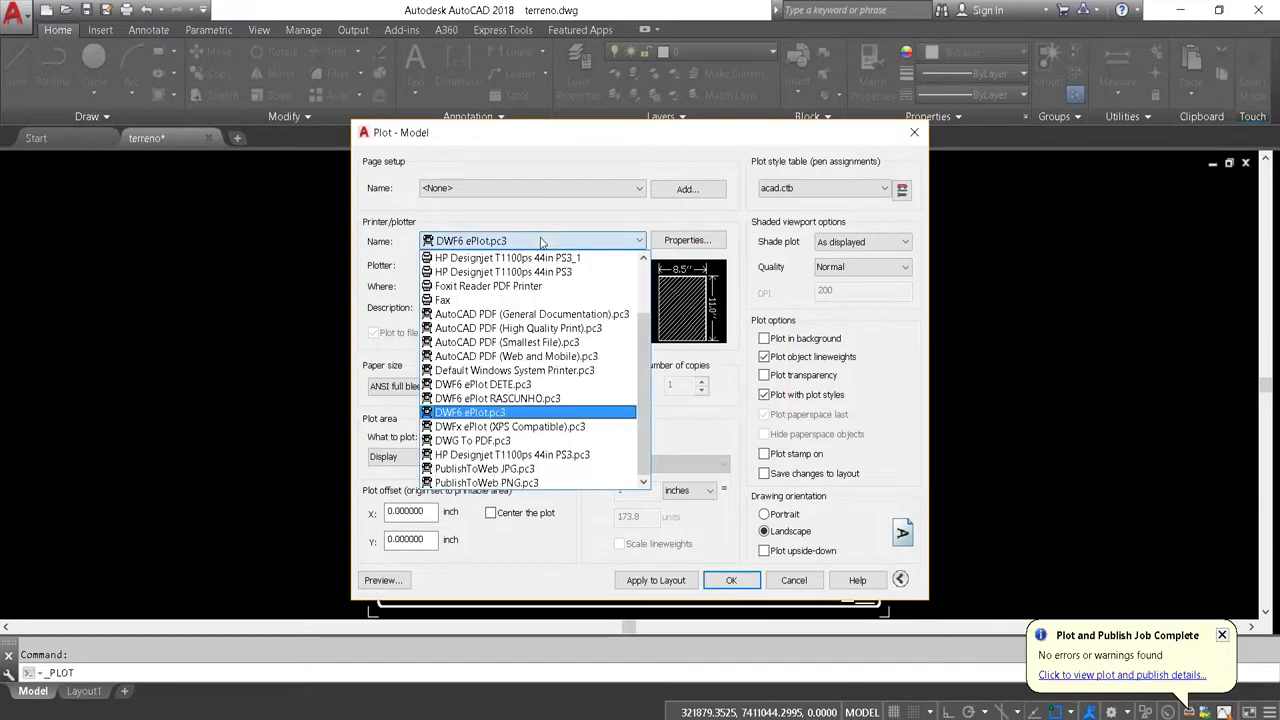
Select the DWF6 ePlot RASCUNHO.pc3 plotter with ISO full bleed A0 paper.
left_click(500, 399)
left_click(483, 386)
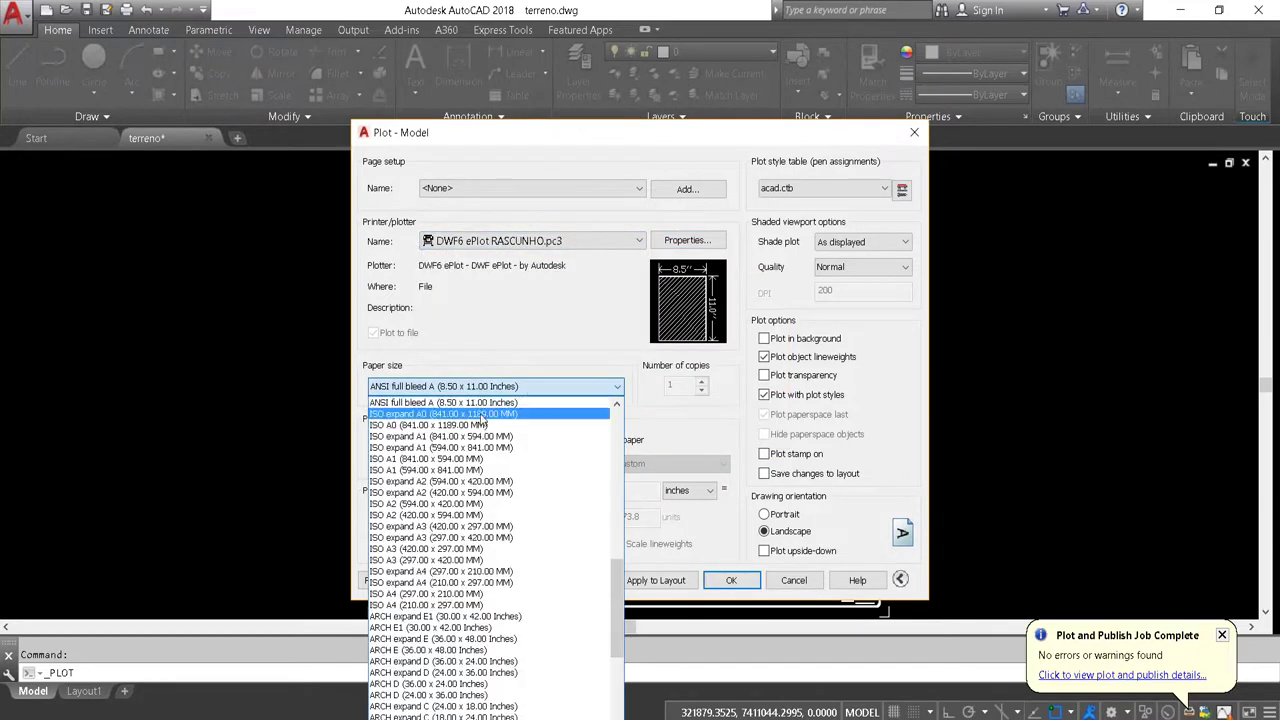
left_click_drag(622, 575, 609, 478)
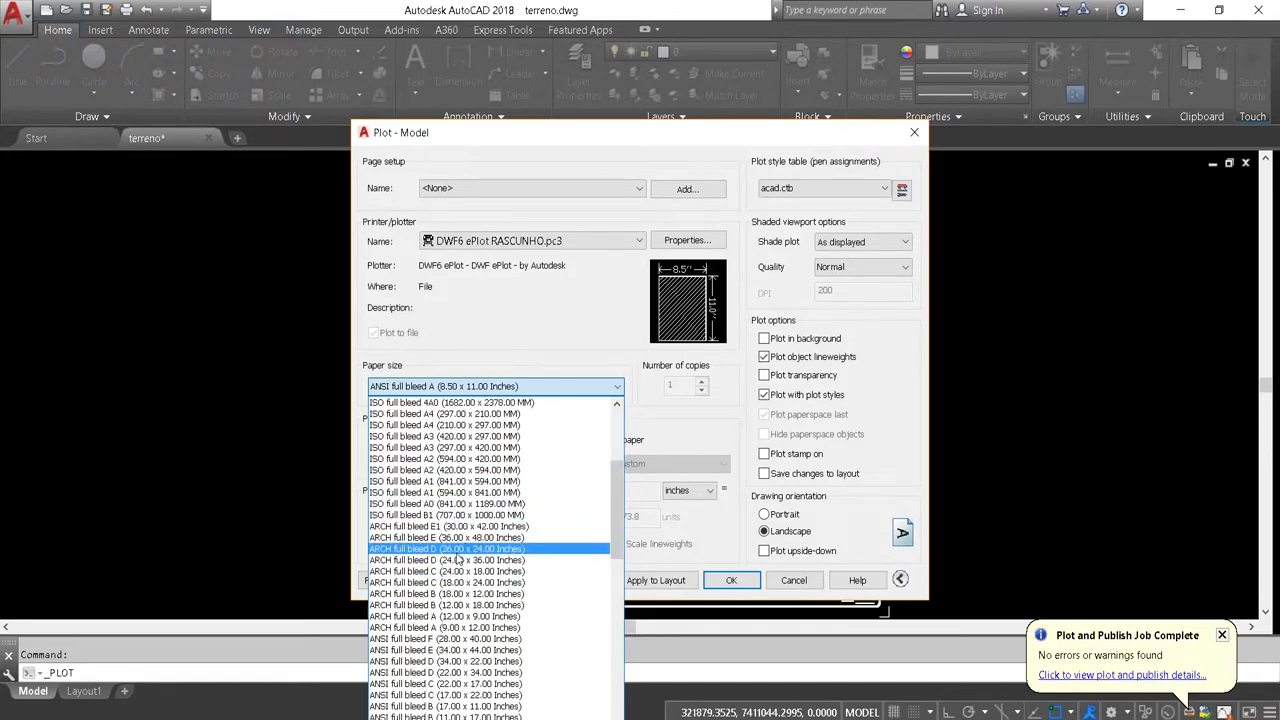
left_click(453, 504)
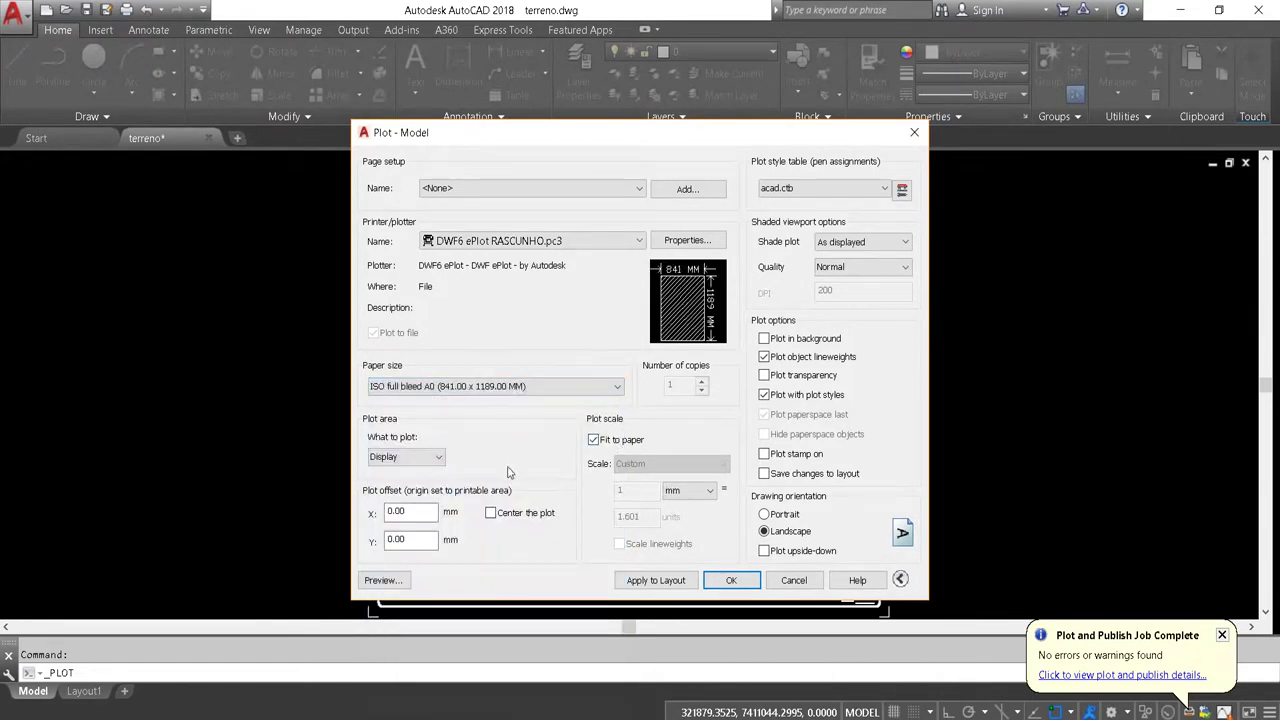
Plot Extents at 1 mm = 1 unit without fit to paper, centred, and preview it.
left_click(390, 480)
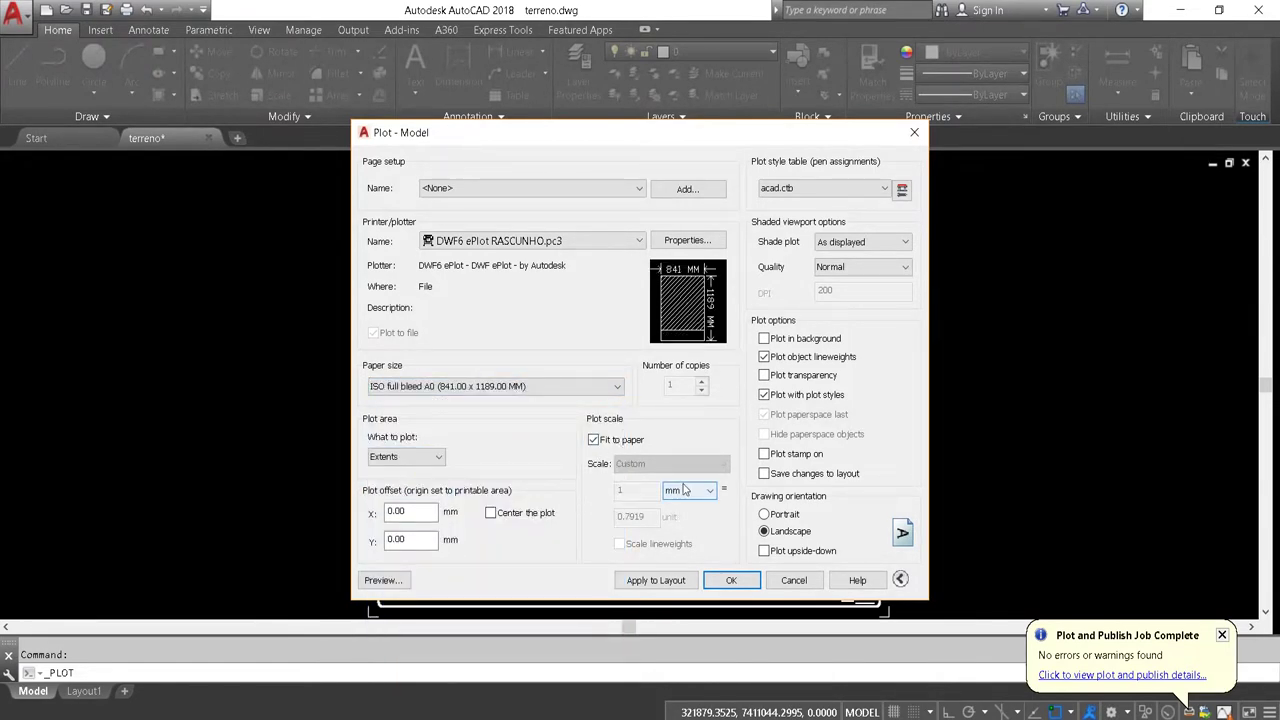
left_click(593, 439)
left_click(688, 490)
left_click(675, 516)
double_click(632, 516)
type("1")
left_click(499, 515)
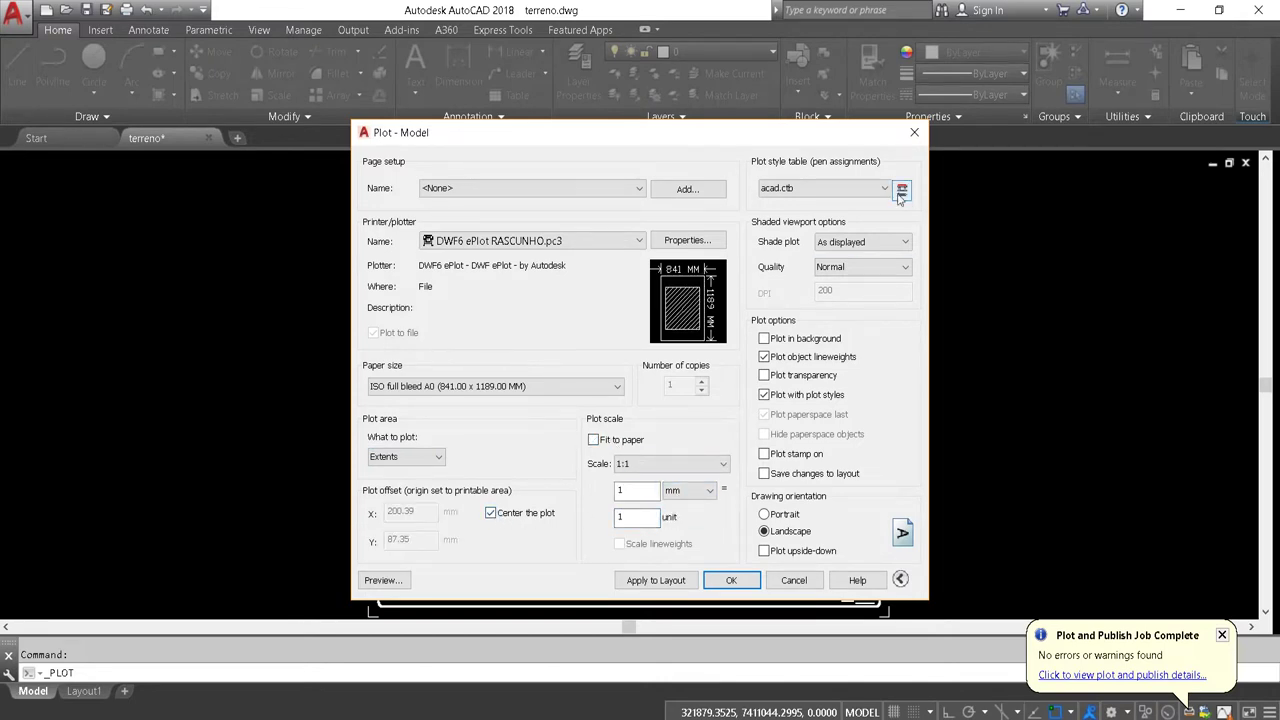
left_click(386, 581)
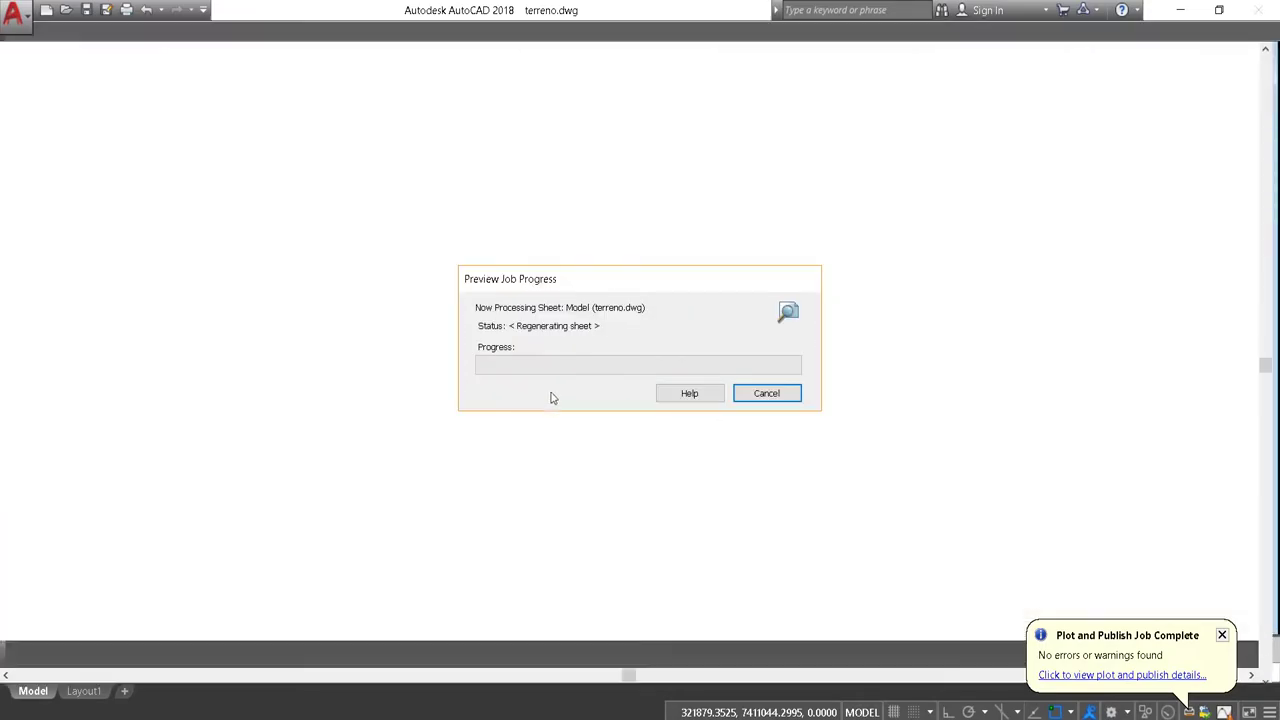
scroll(598, 278, "up", 5)
scroll(598, 278, "down", 5)
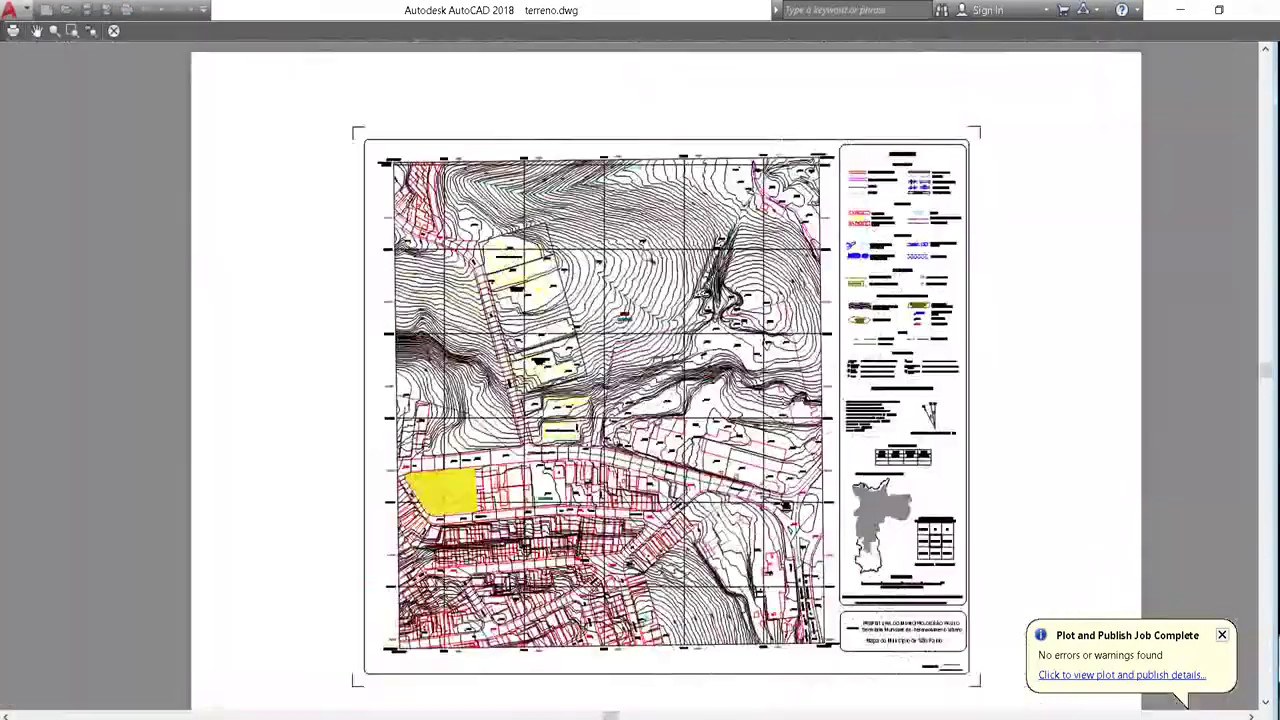
Plot from the preview and save the output as terreno-Model.dwf in Área de Trabalho.
scroll(595, 300, "down", 2)
right_click(591, 325)
left_click(625, 354)
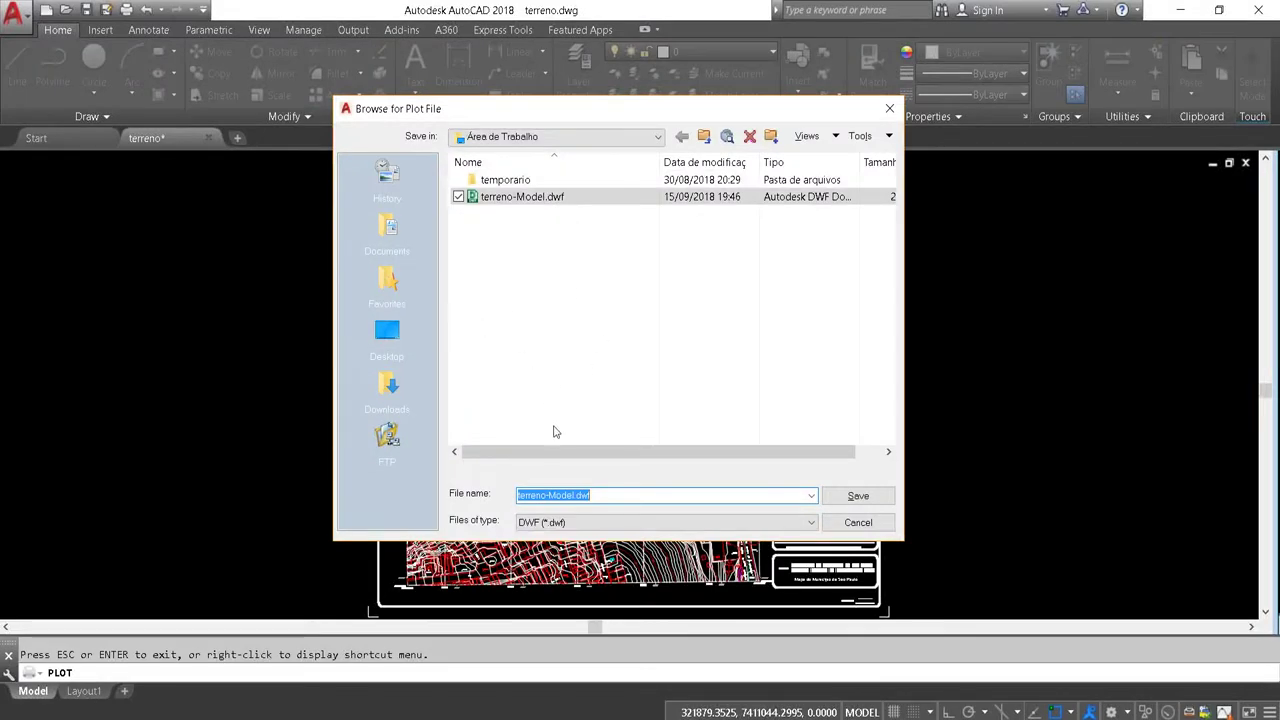
left_click(569, 302)
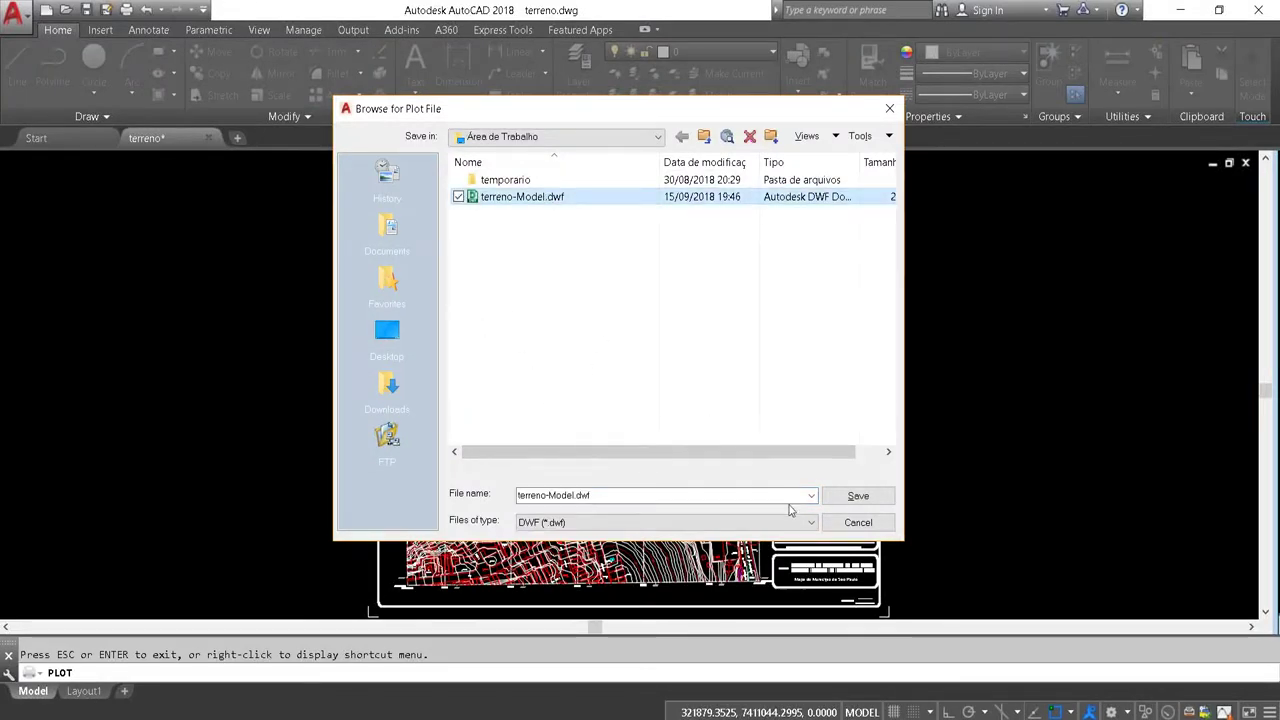
left_click(856, 496)
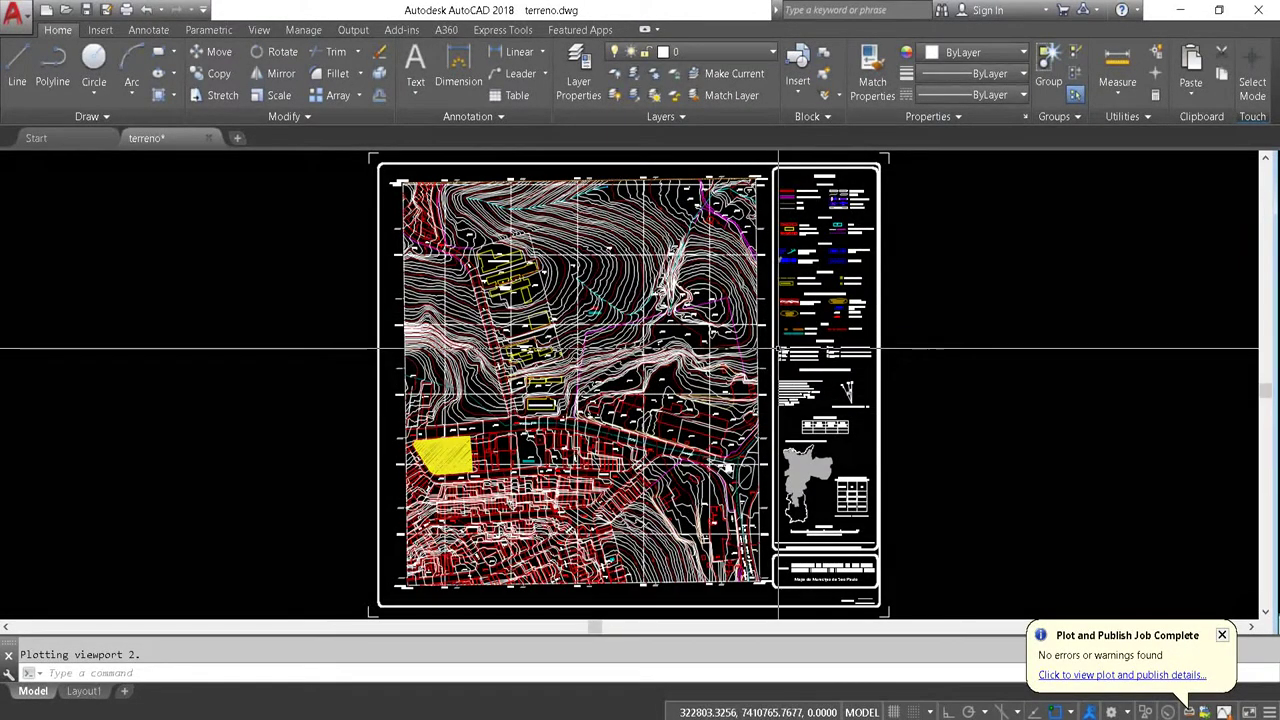
left_click(236, 139)
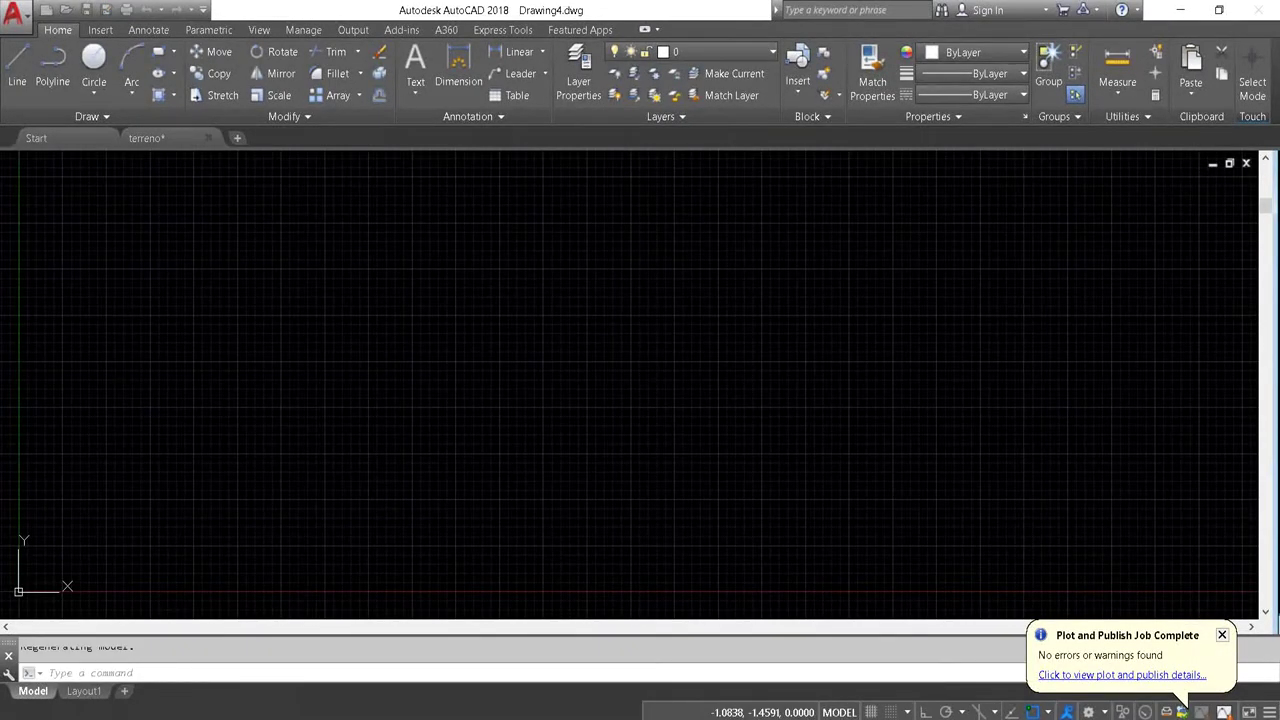
In a new drawing, run DWFATTACH and choose terreno-Model.dwf as the underlay file.
scroll(437, 331, "down", 3)
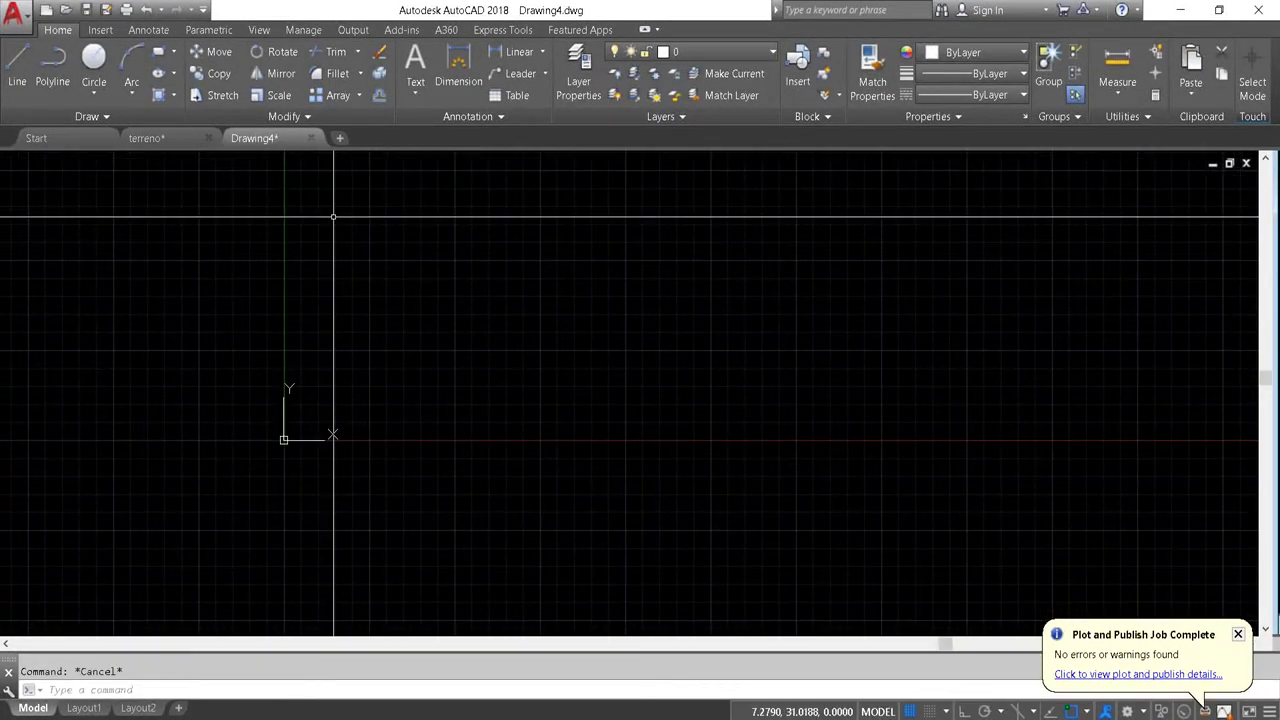
type("DWF")
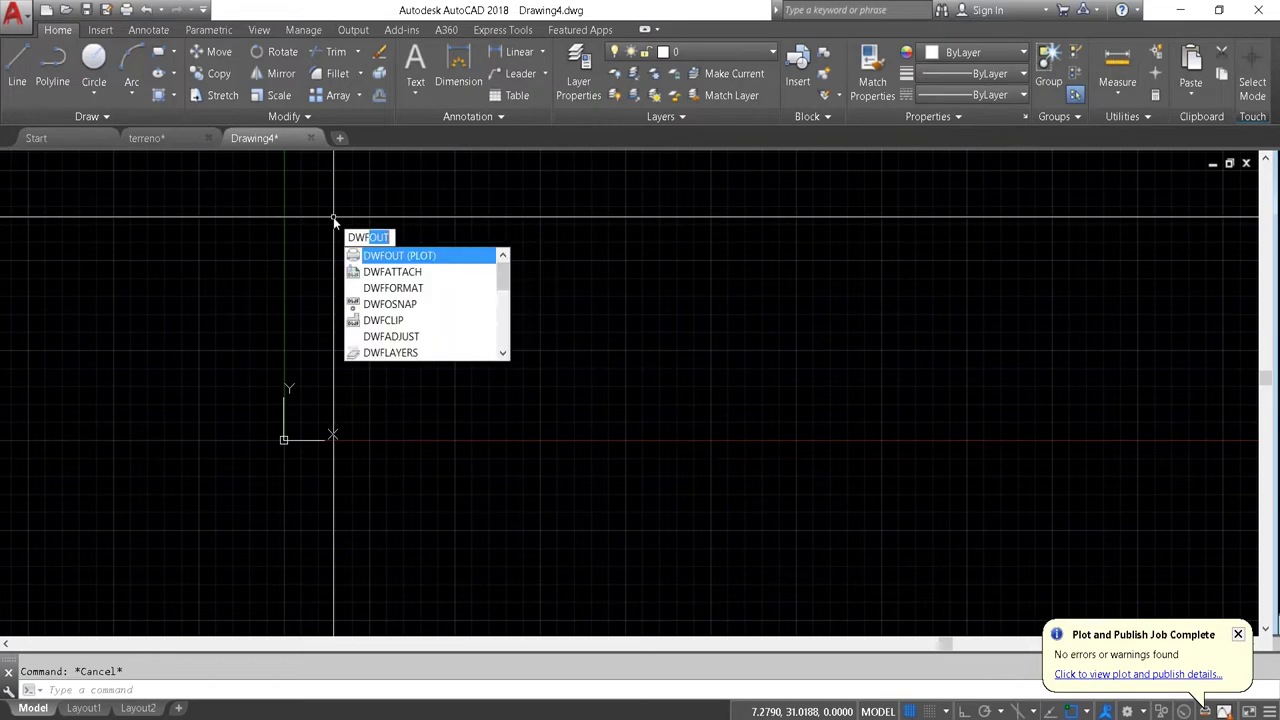
type("A")
key("Return")
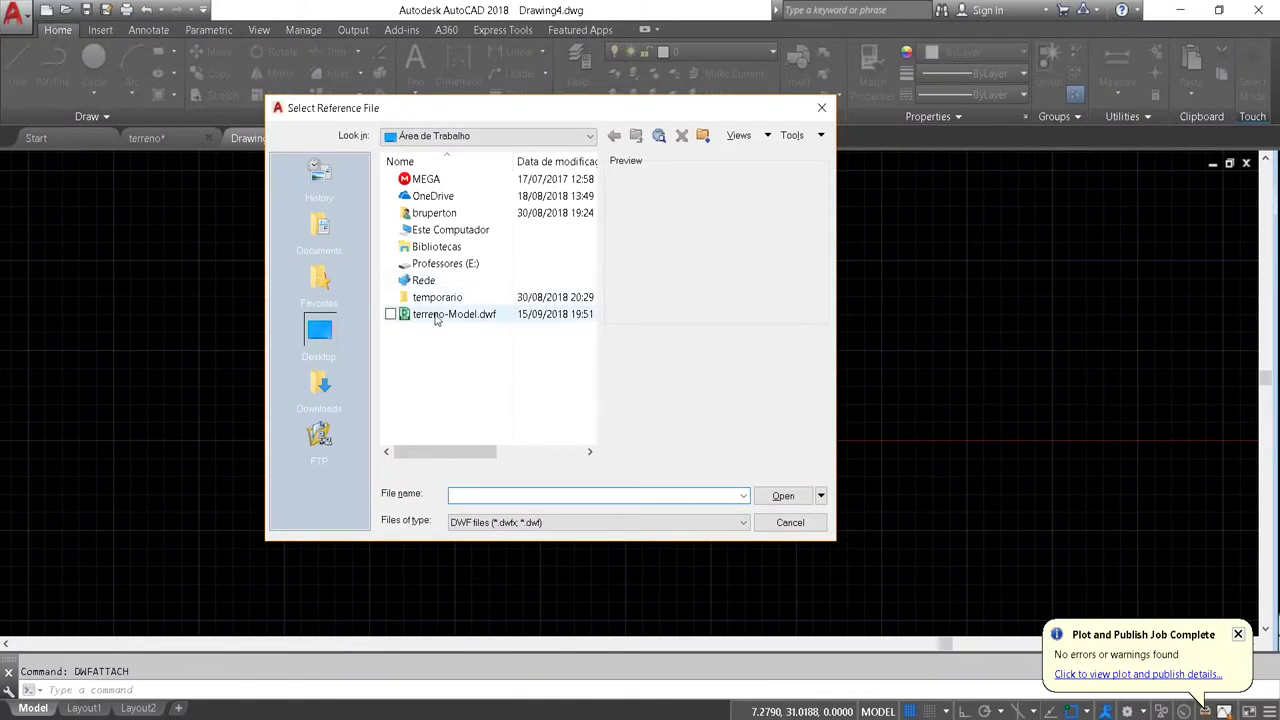
left_click(440, 316)
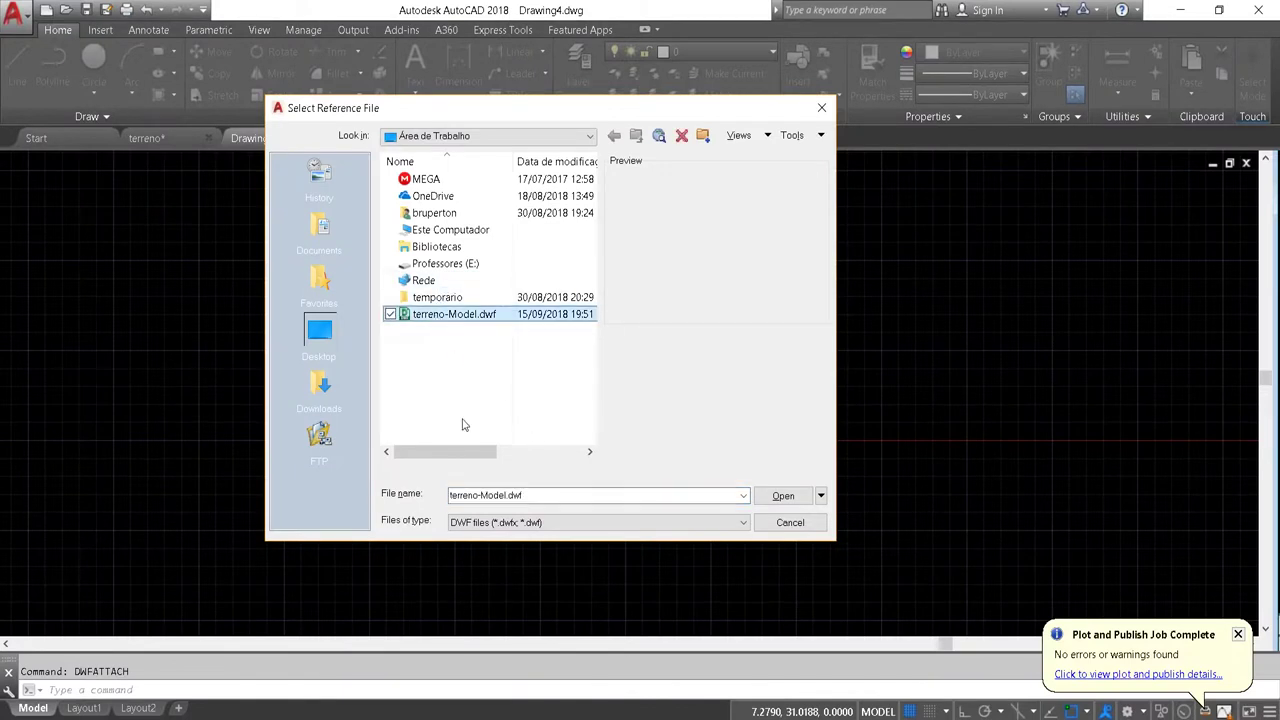
mouse_move(471, 451)
left_mouse_down()
mouse_move(545, 452)
mouse_move(419, 454)
mouse_move(600, 435)
left_mouse_up()
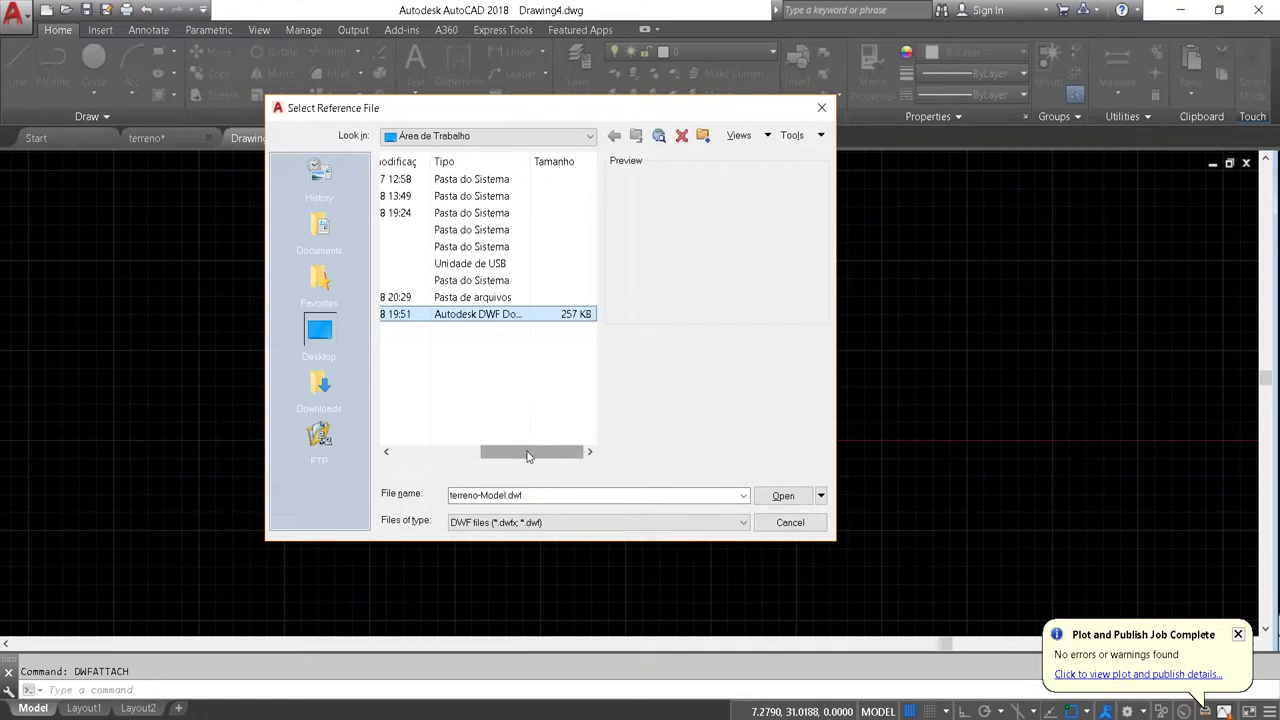
left_click_drag(529, 456, 440, 455)
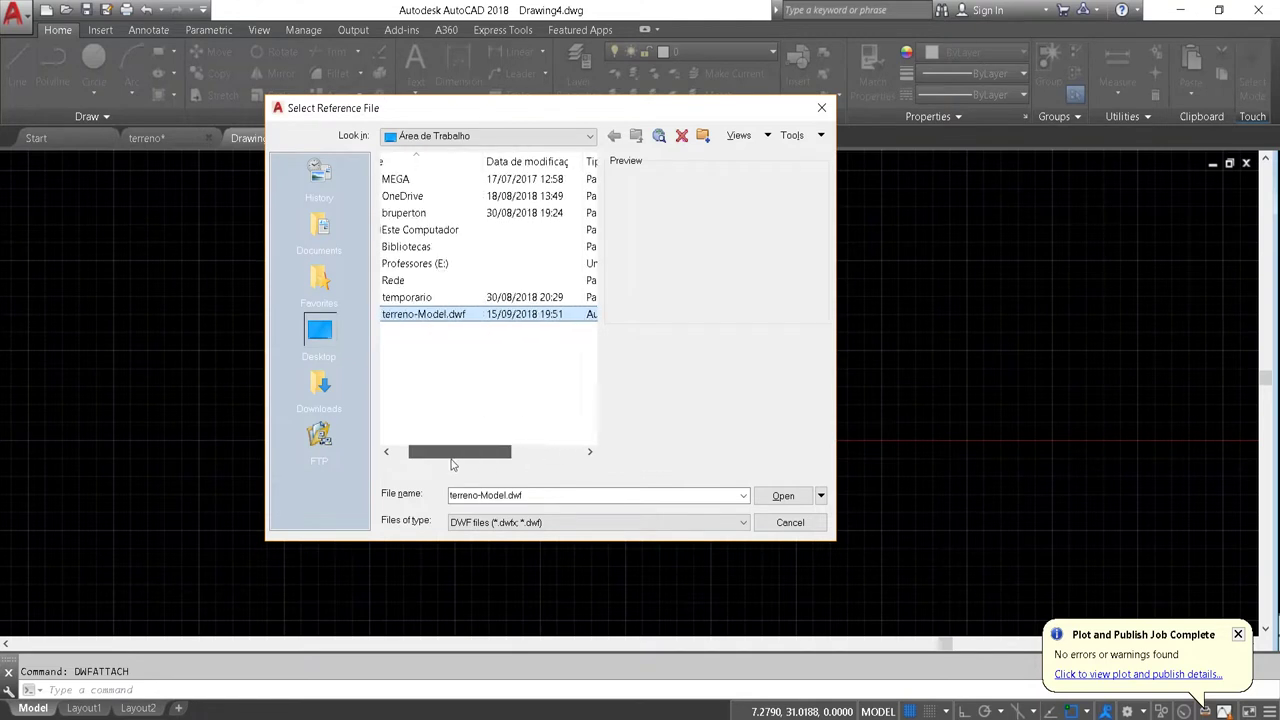
double_click(450, 316)
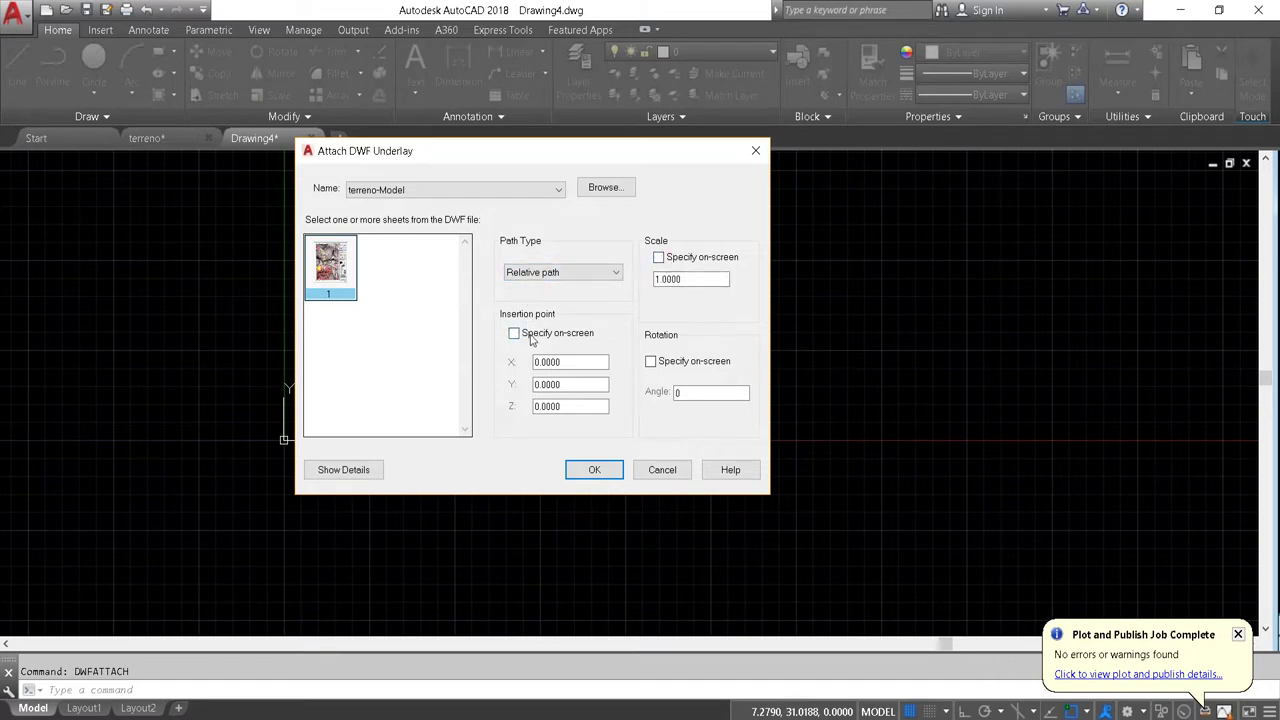
left_click(592, 471)
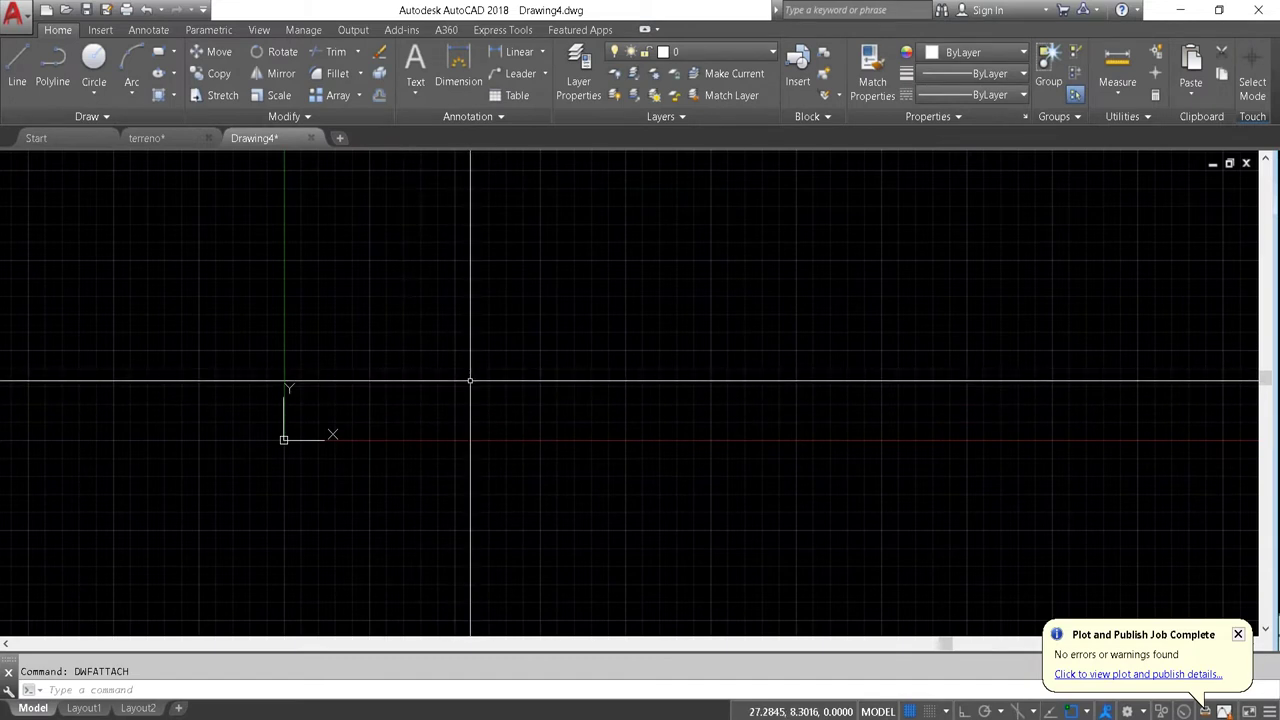
type("Z")
key("Return")
type("e")
key("Return")
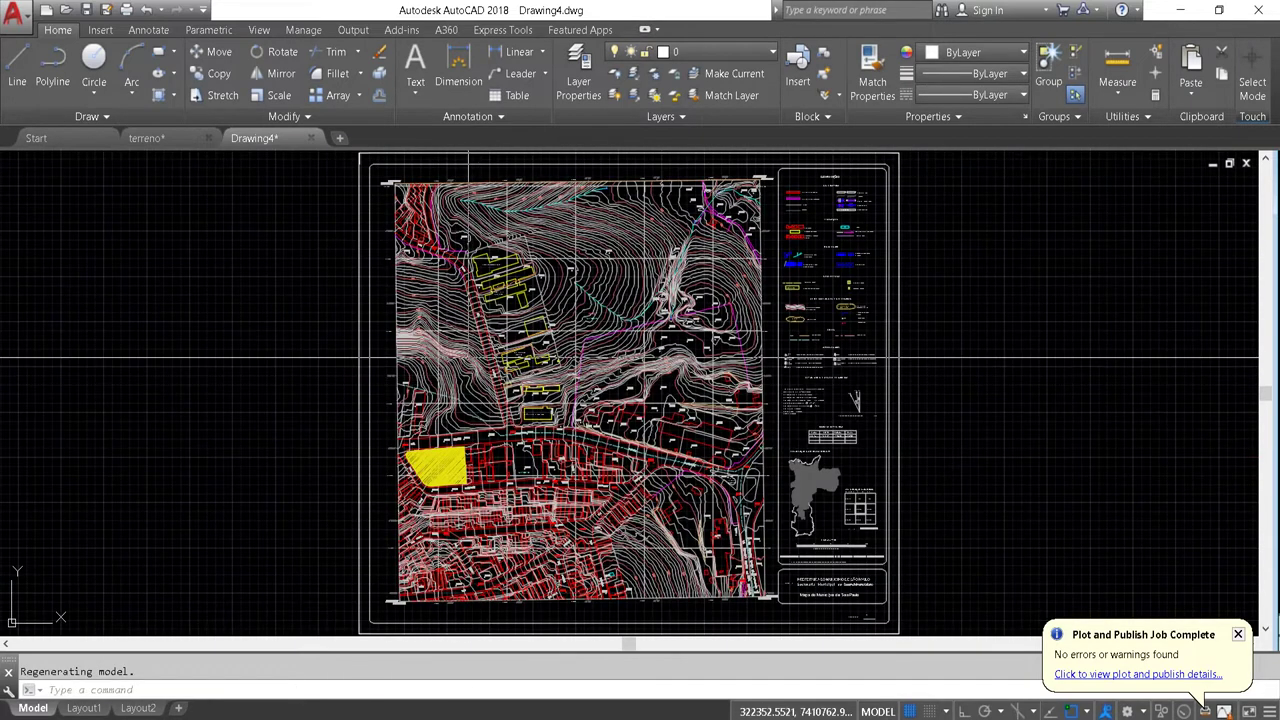
scroll(358, 240, "up", 3)
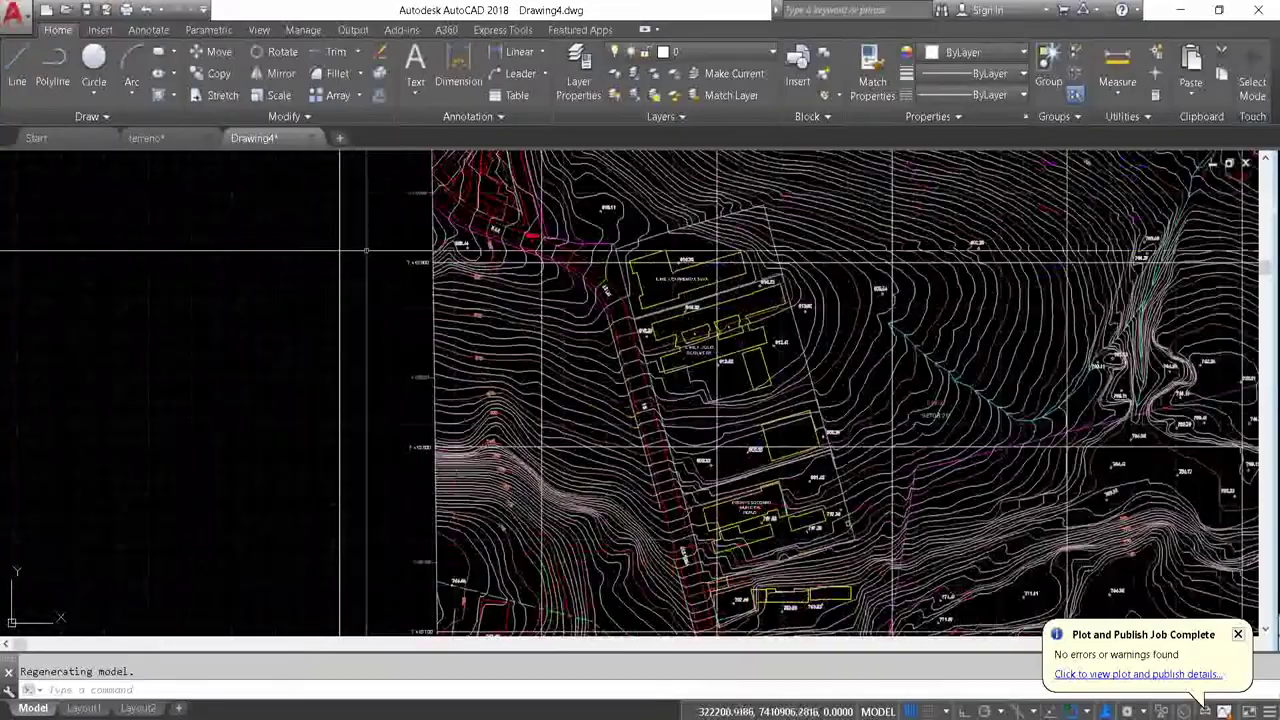
scroll(348, 196, "up", 2)
scroll(348, 196, "up", 2)
scroll(323, 217, "down", 1)
scroll(305, 254, "down", 4)
scroll(305, 260, "down", 1)
scroll(623, 508, "up", 4)
scroll(651, 428, "up", 4)
scroll(671, 423, "up", 2)
scroll(685, 442, "down", 10)
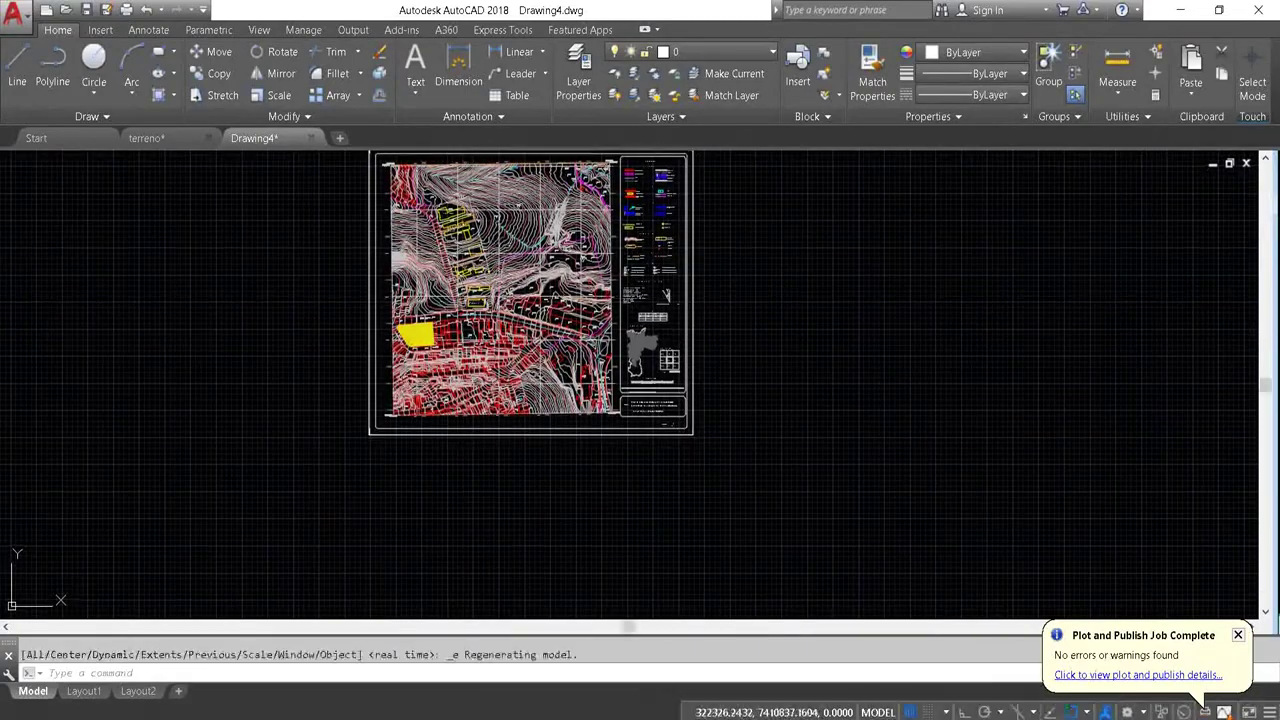
middle_click(686, 290)
middle_click(686, 290)
scroll(470, 230, "up", 3)
scroll(470, 230, "up", 2)
left_click(262, 350)
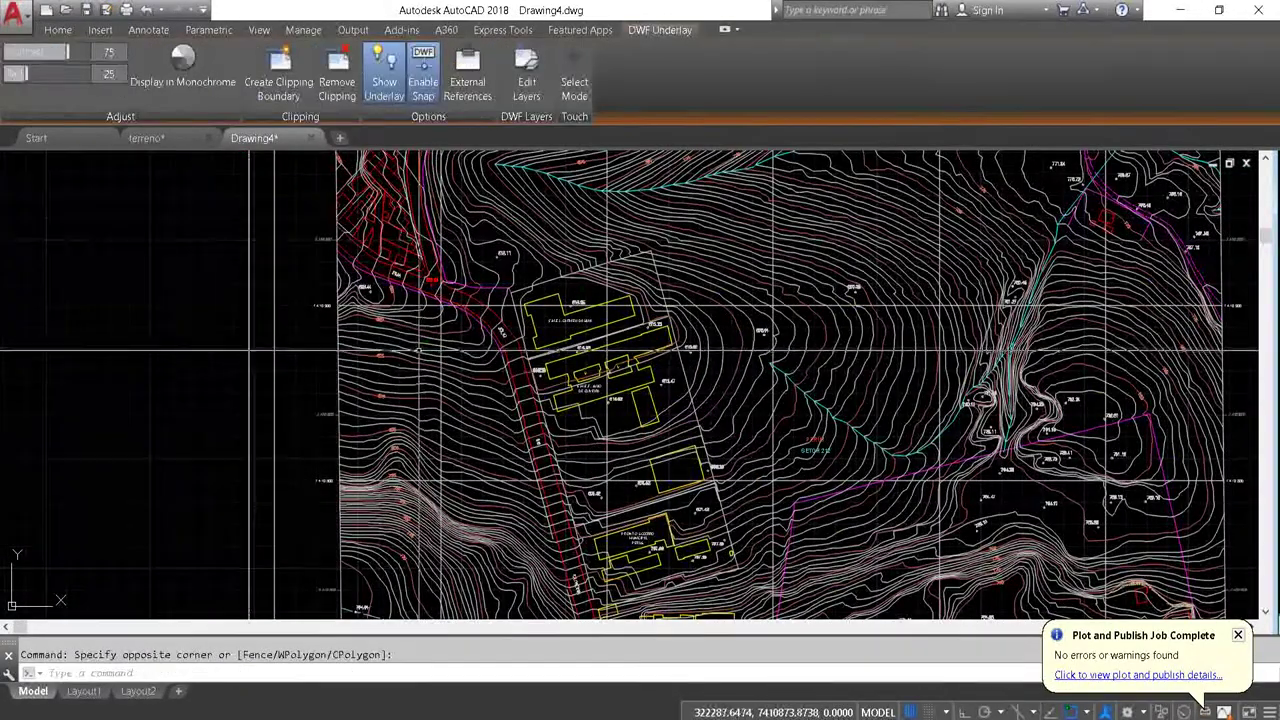
key("Escape")
scroll(484, 322, "down", 4)
middle_click(484, 322)
middle_click(484, 322)
left_click(495, 302)
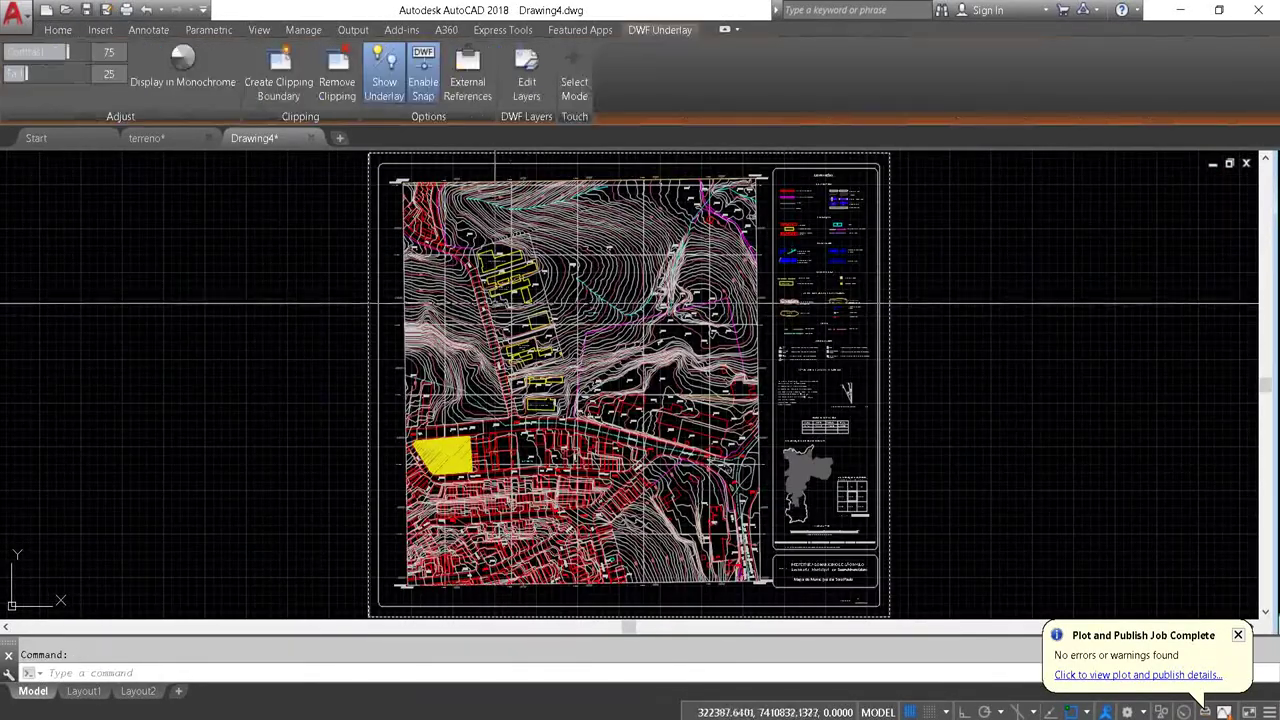
type("MO")
key("Return")
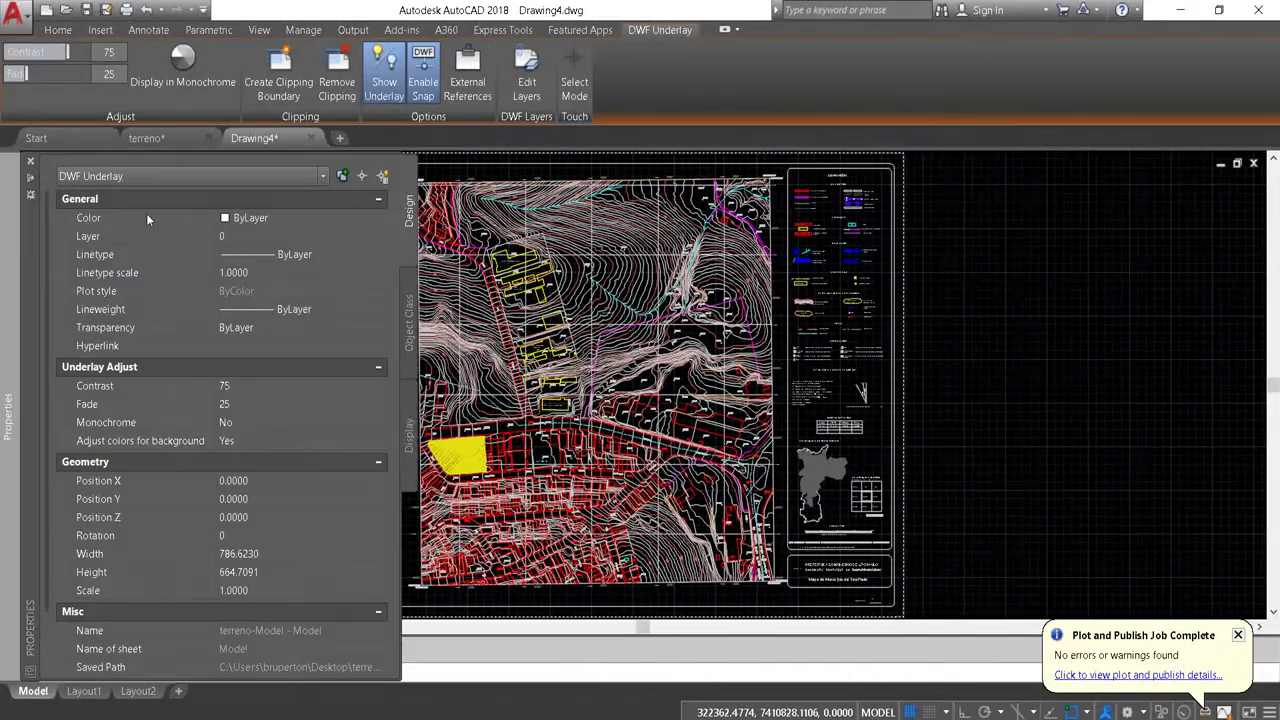
left_click(30, 162)
key("Escape")
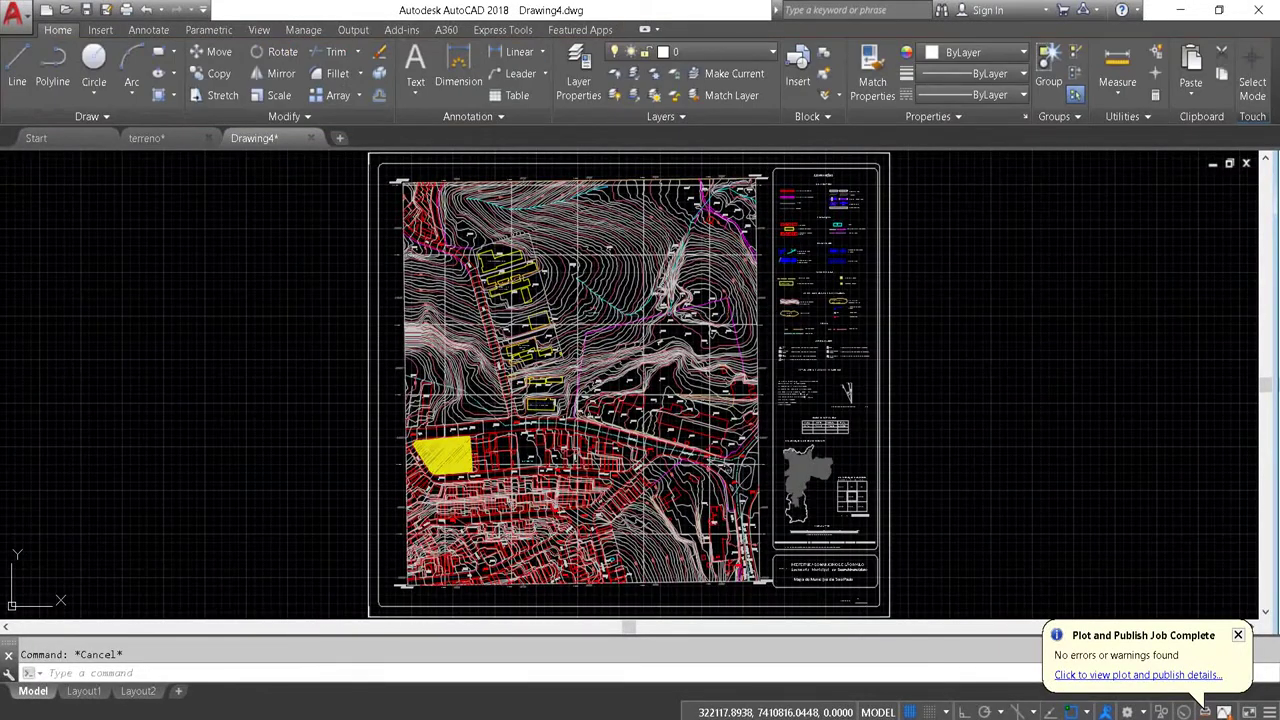
type("xr")
key("Return")
left_click(95, 122)
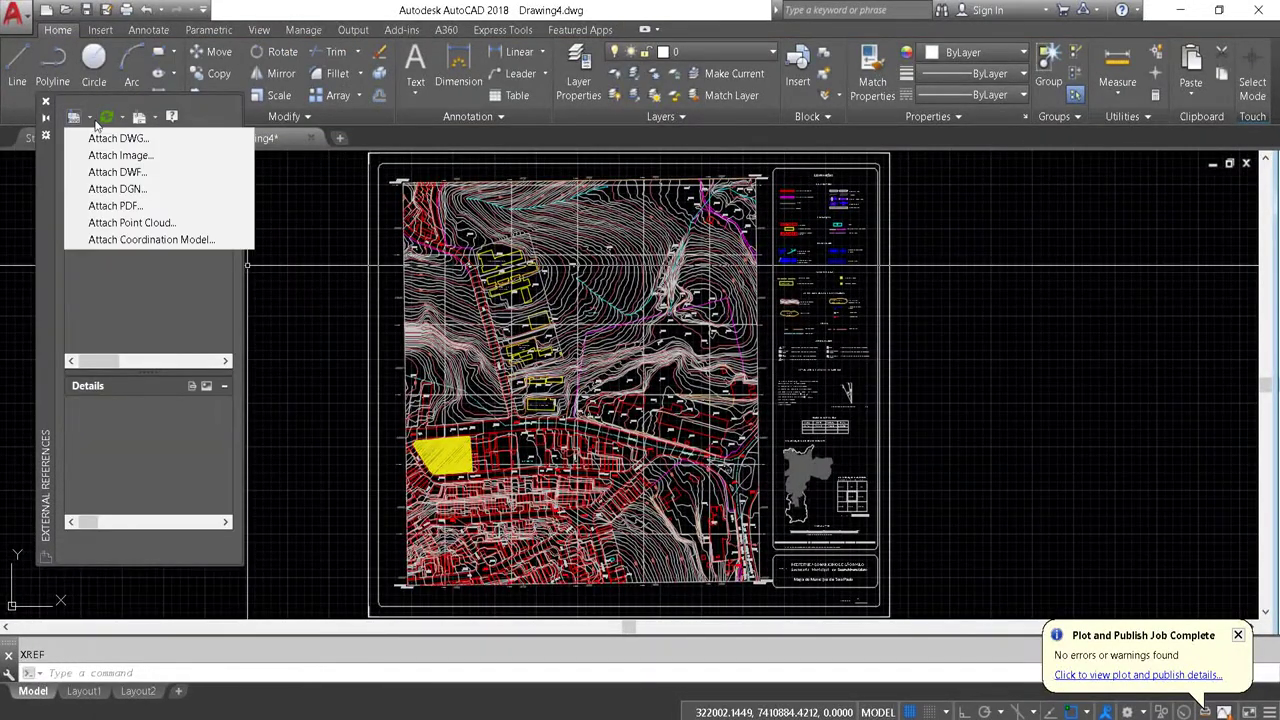
left_click(52, 105)
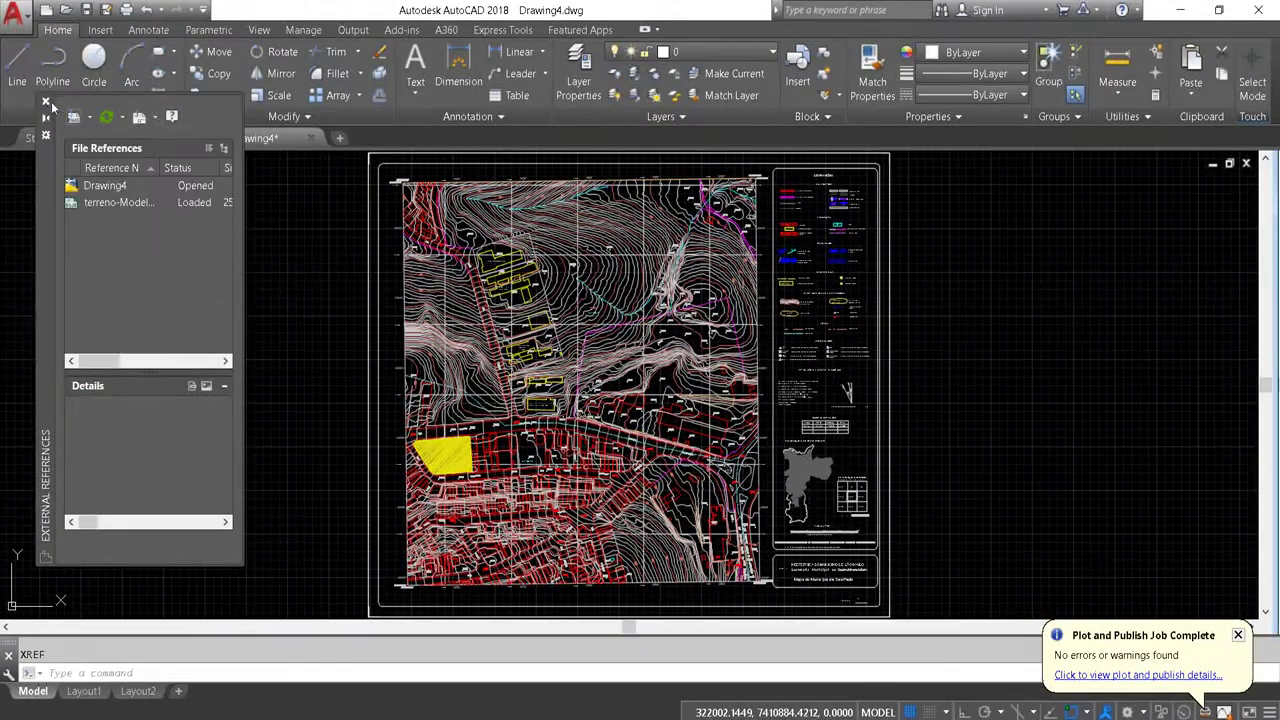
left_click(46, 102)
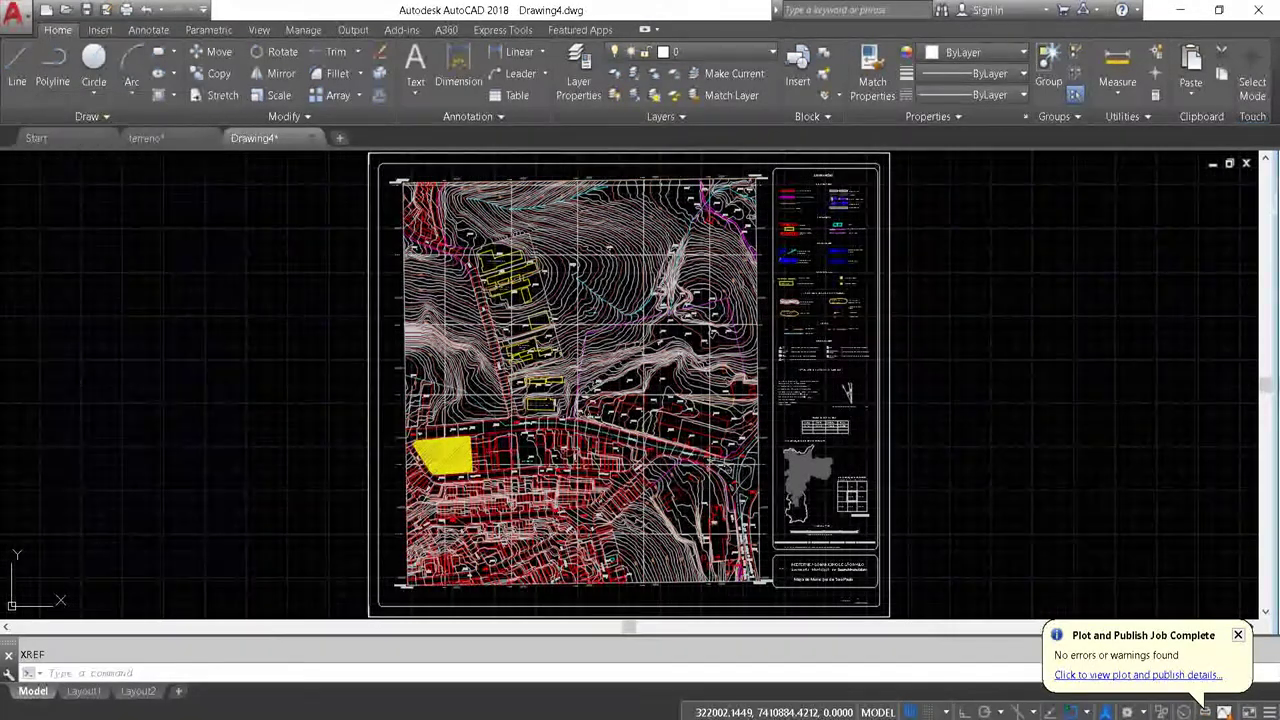
scroll(580, 341, "up", 5)
scroll(580, 341, "down", 2)
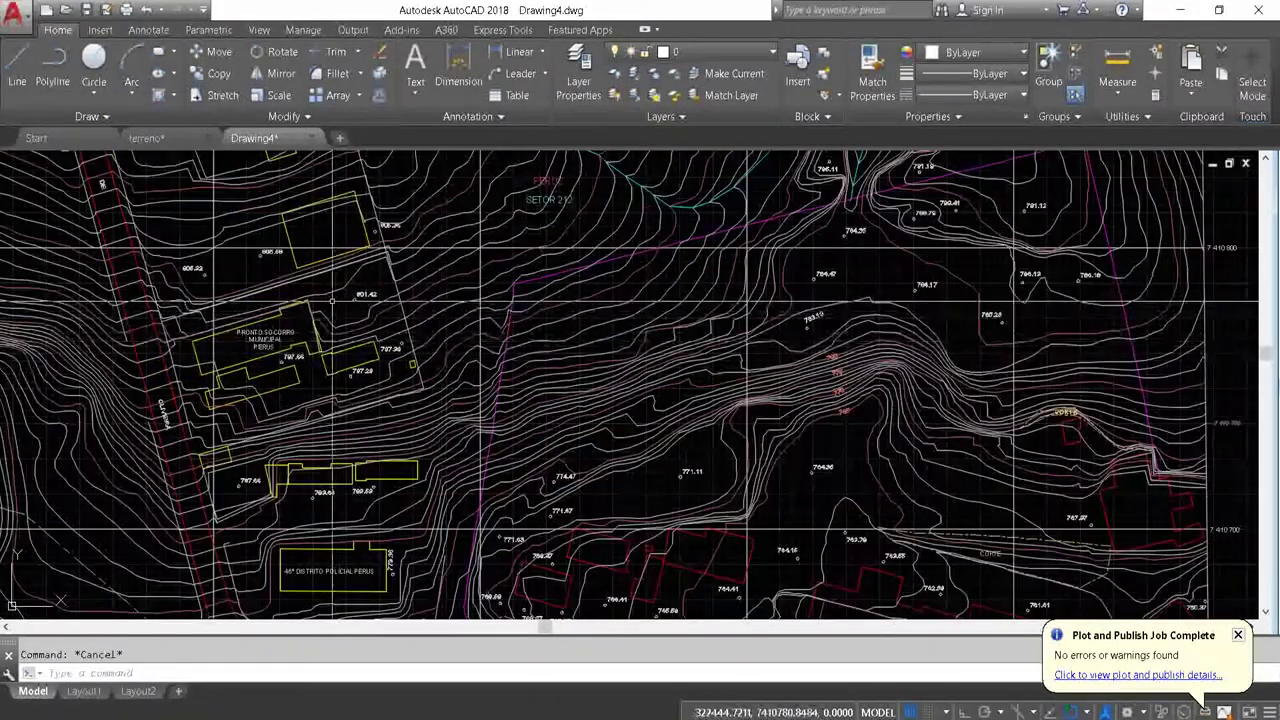
type("FIND")
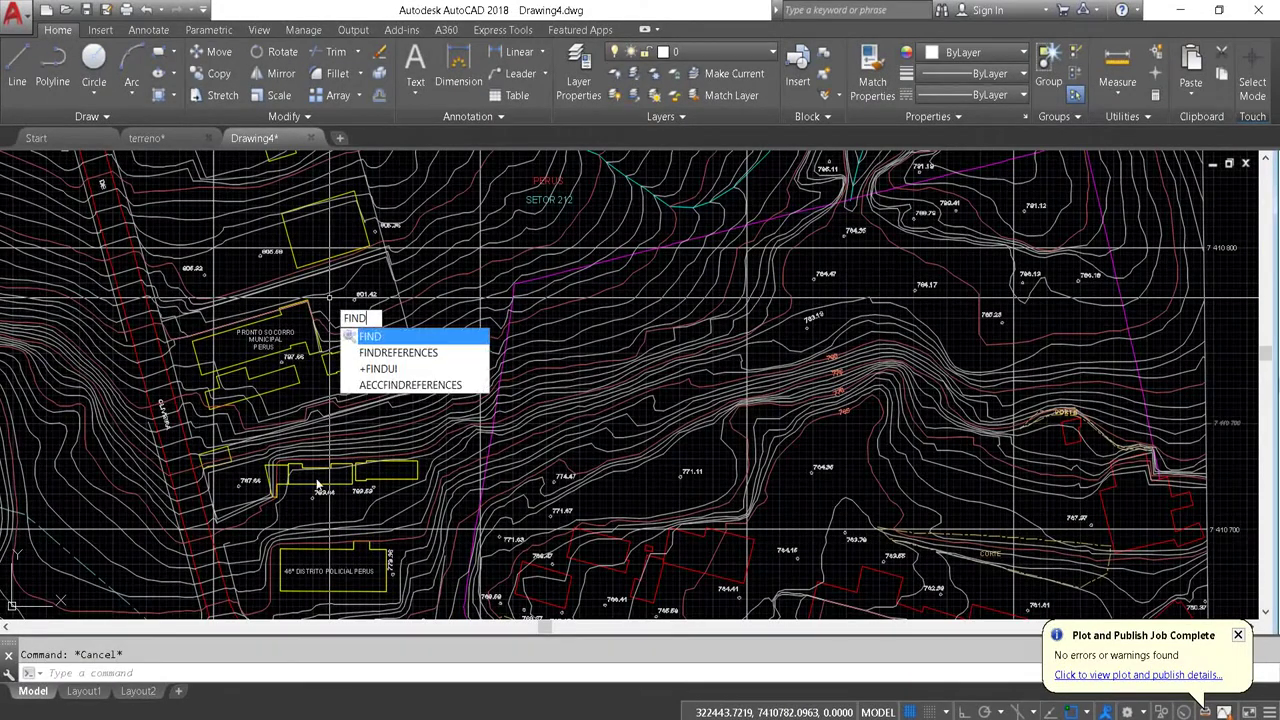
left_click(318, 300)
left_click_drag(322, 468, 361, 424)
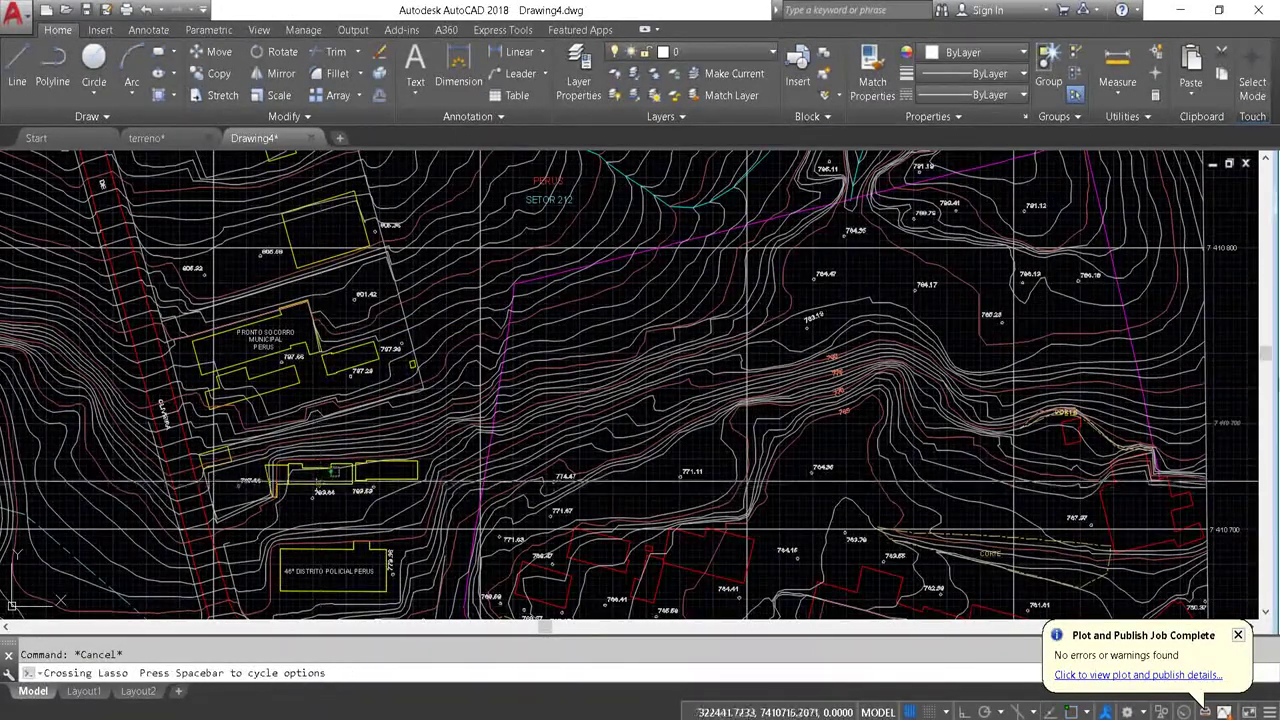
type("FIND")
key("Return")
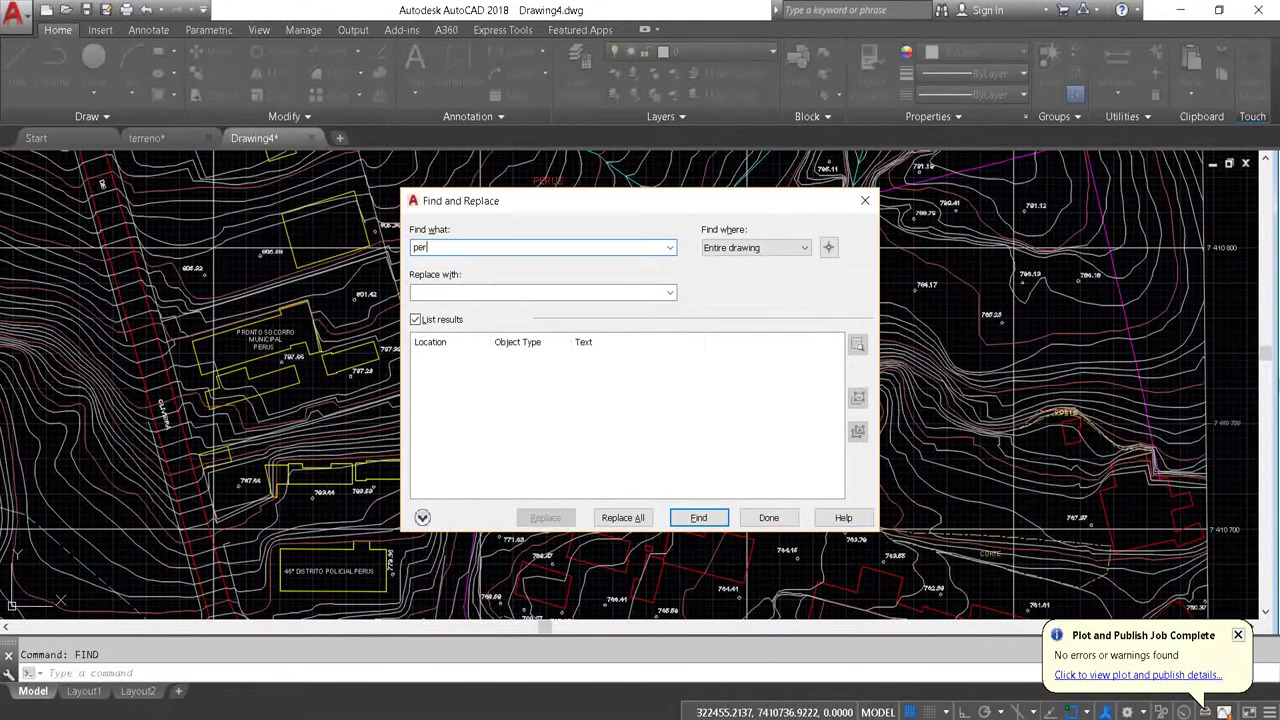
key("Return")
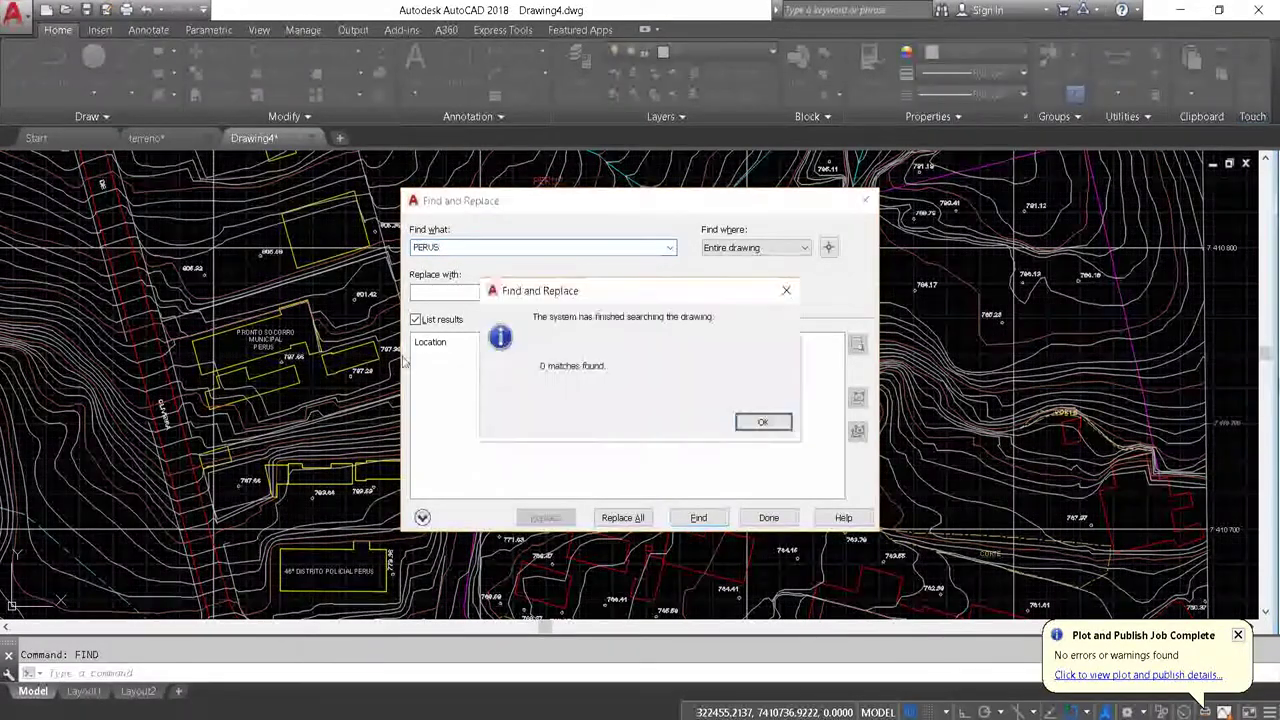
key("Return")
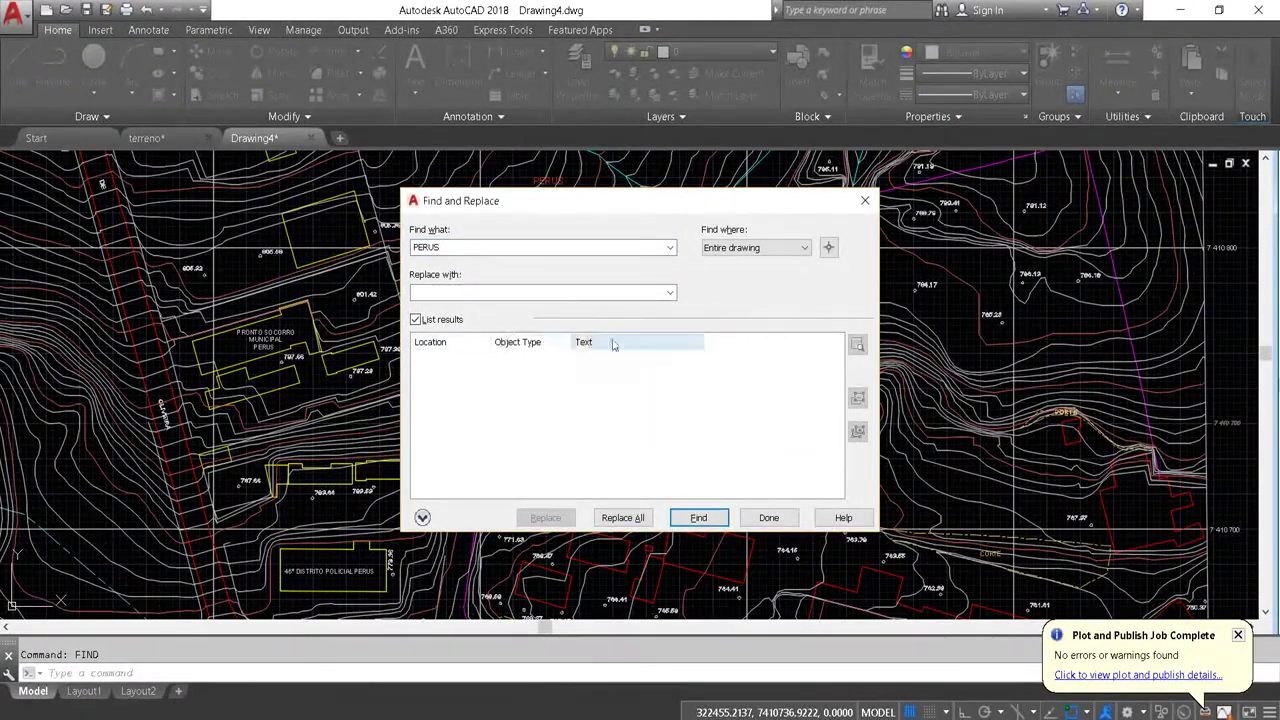
left_click(863, 203)
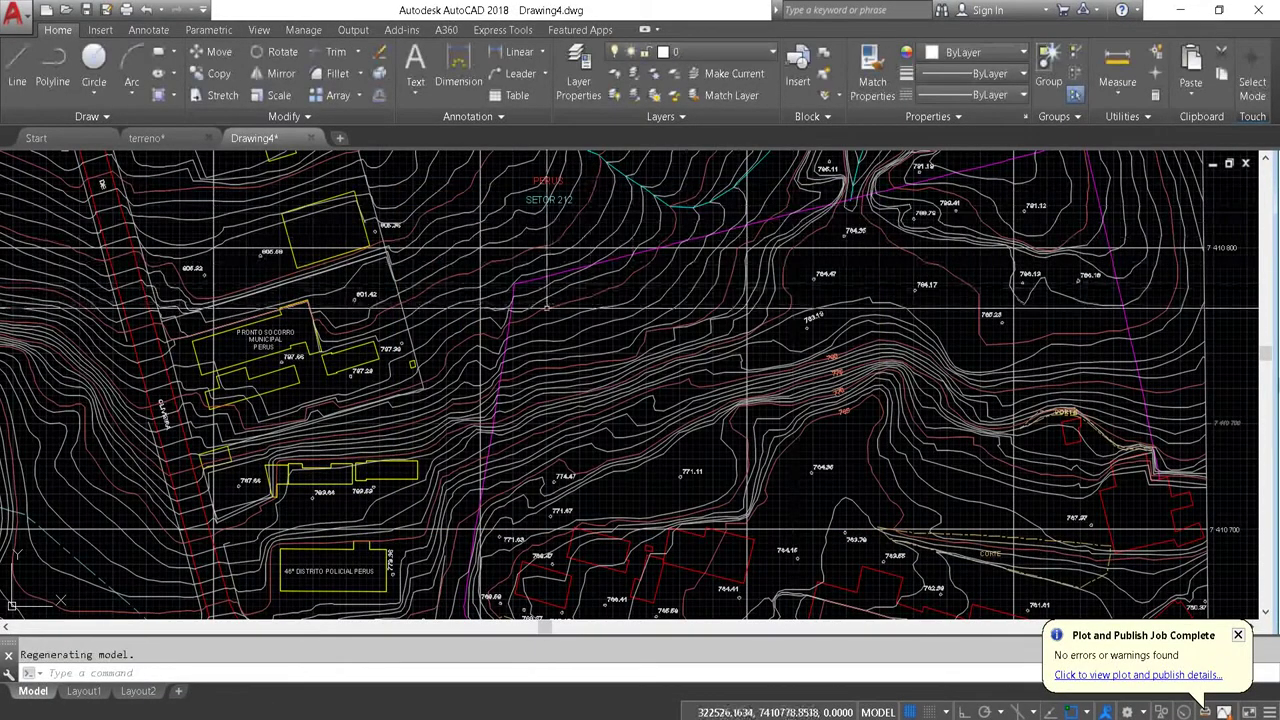
middle_click(560, 291)
scroll(547, 303, "up", 2)
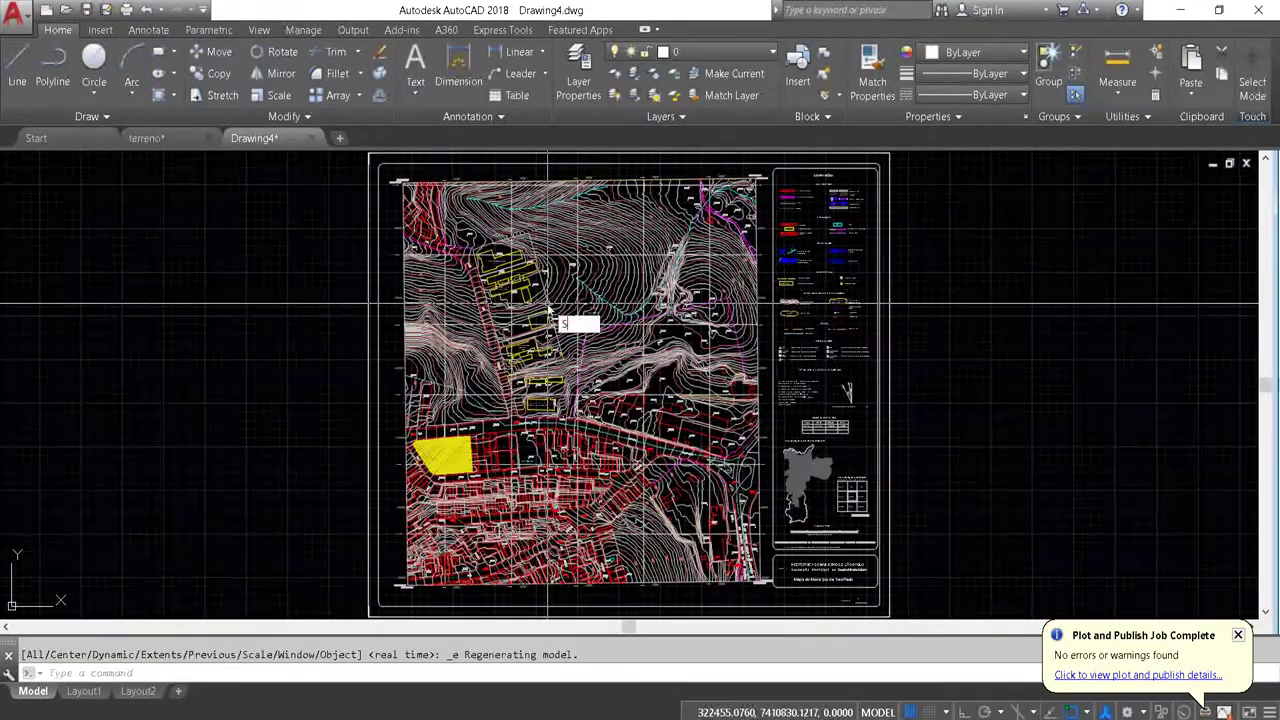
Save the drawing as terreno.dwg on the Desktop.
key("Return")
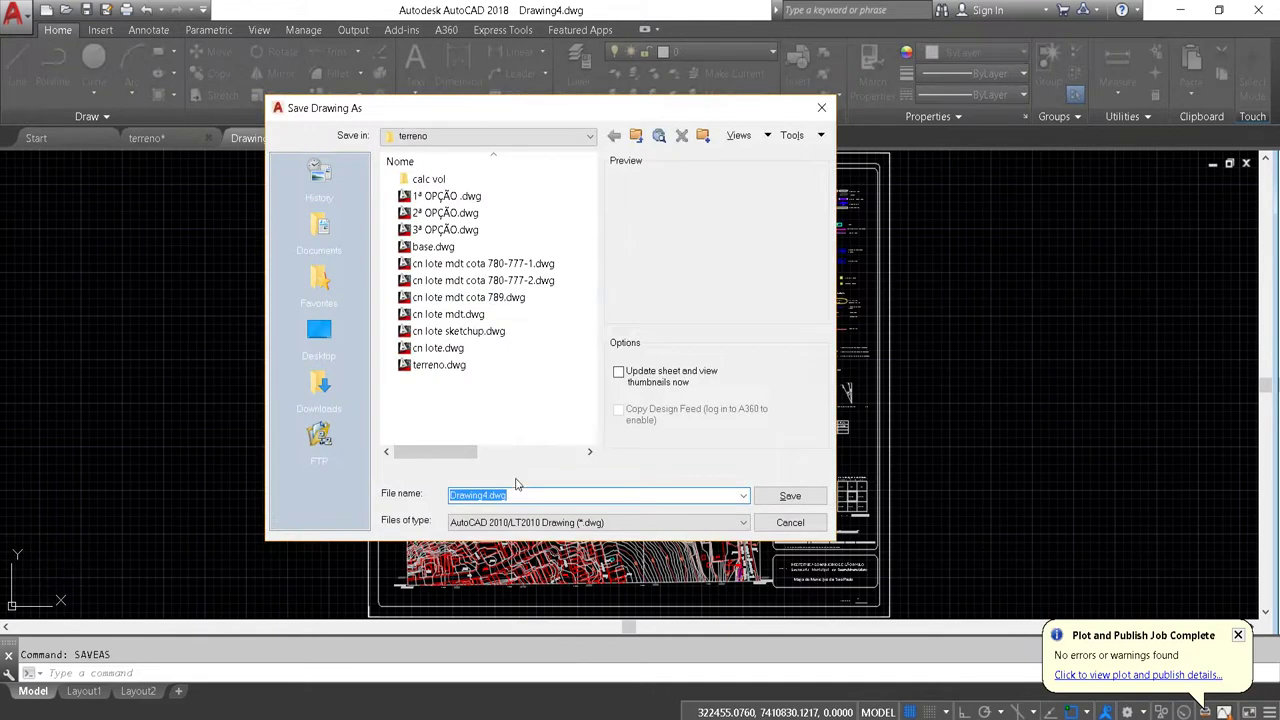
left_click(319, 336)
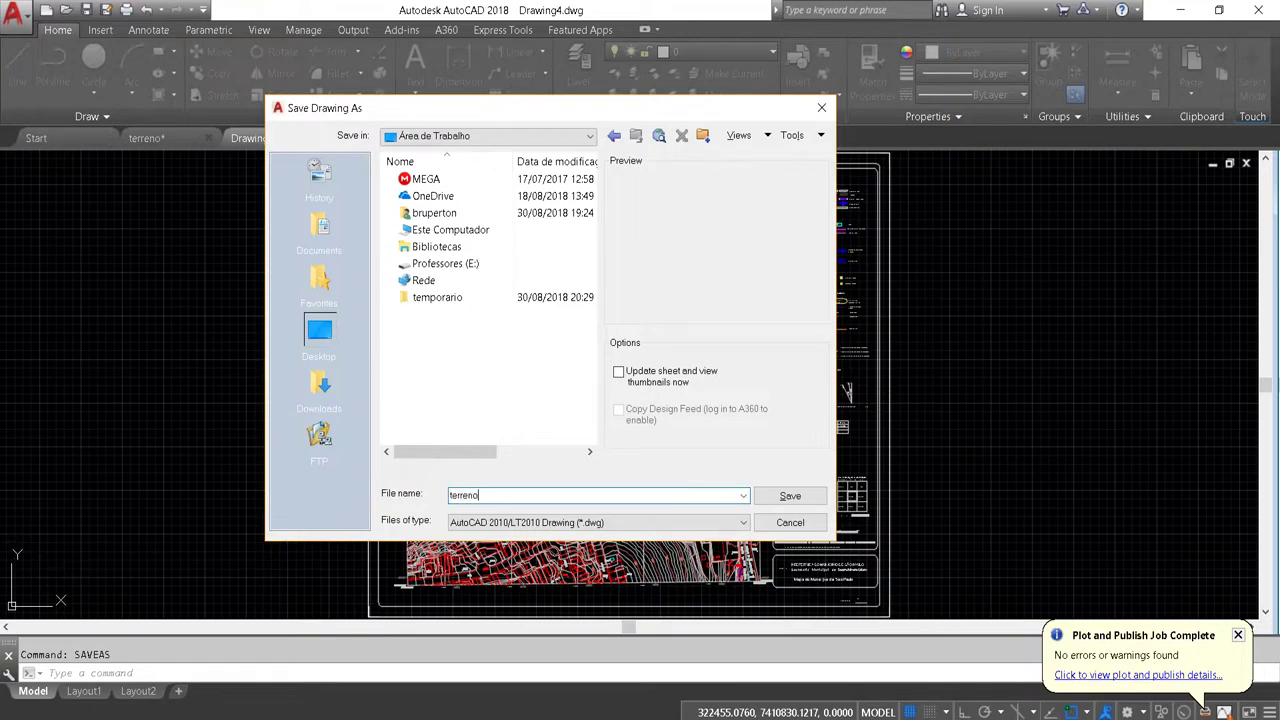
left_click(770, 500)
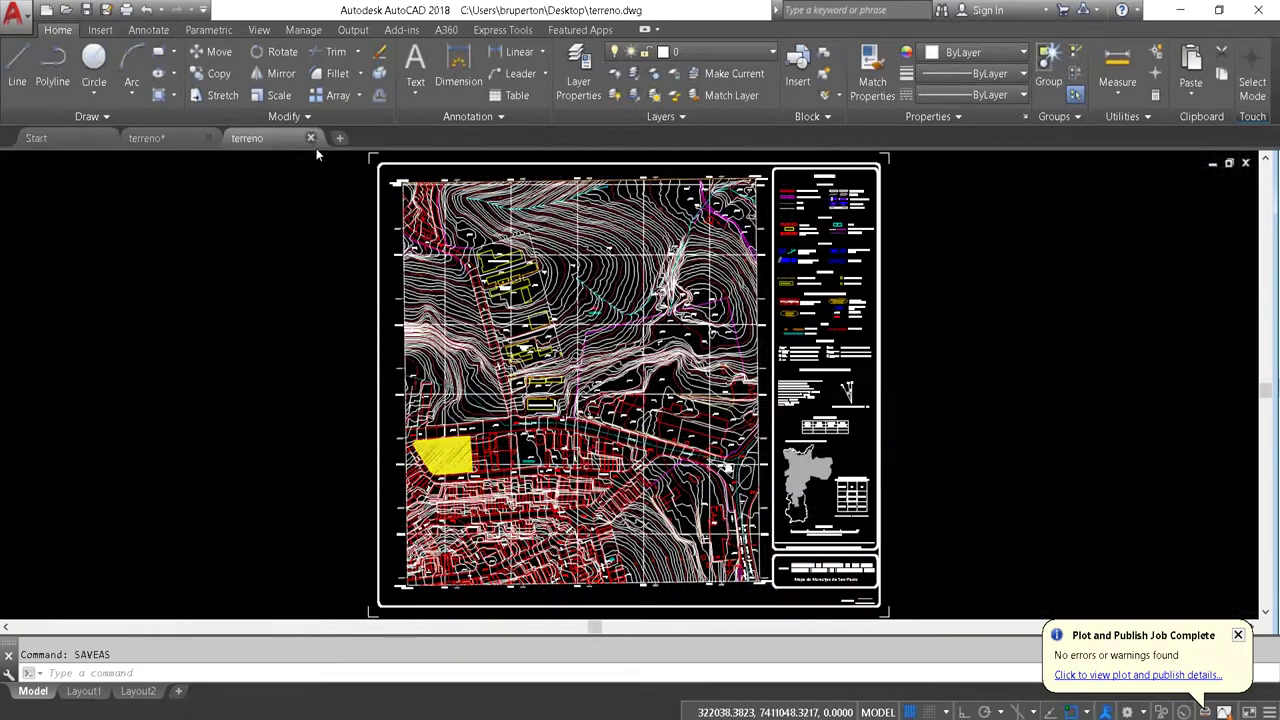
Close both terreno drawing tabs, answer the save prompt, and exit AutoCAD.
left_click(310, 138)
left_click(208, 138)
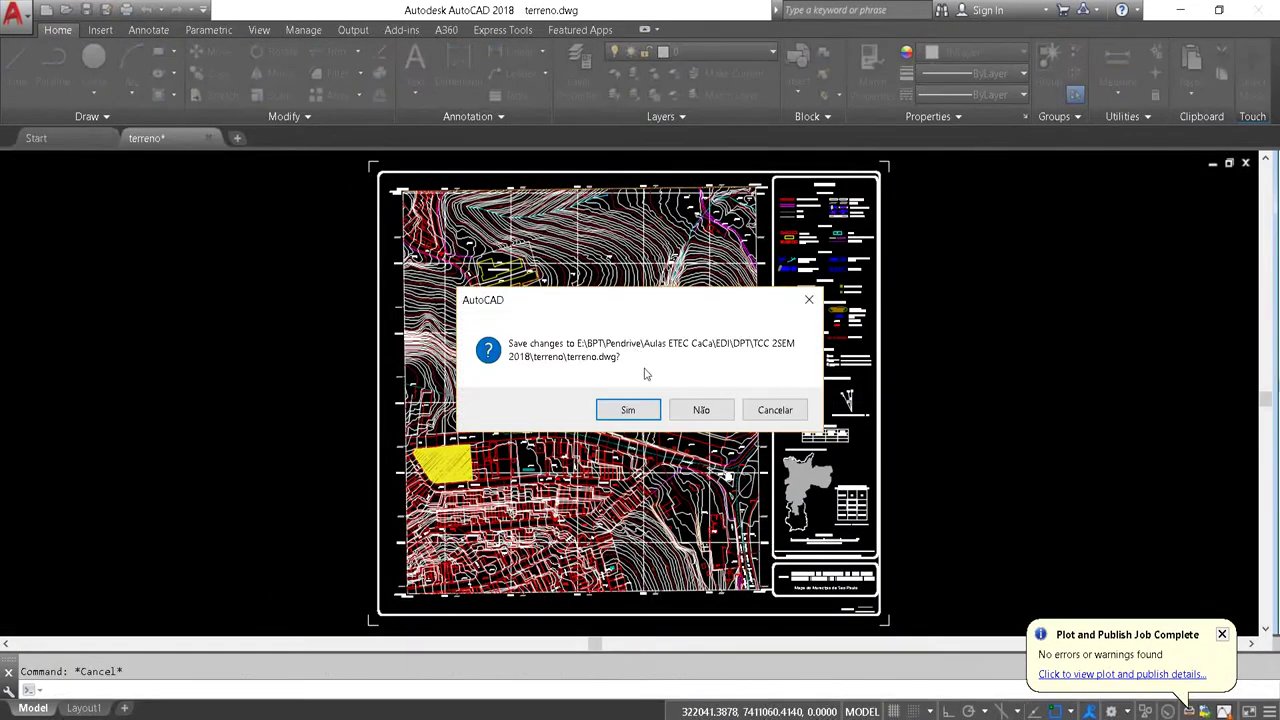
left_click(697, 411)
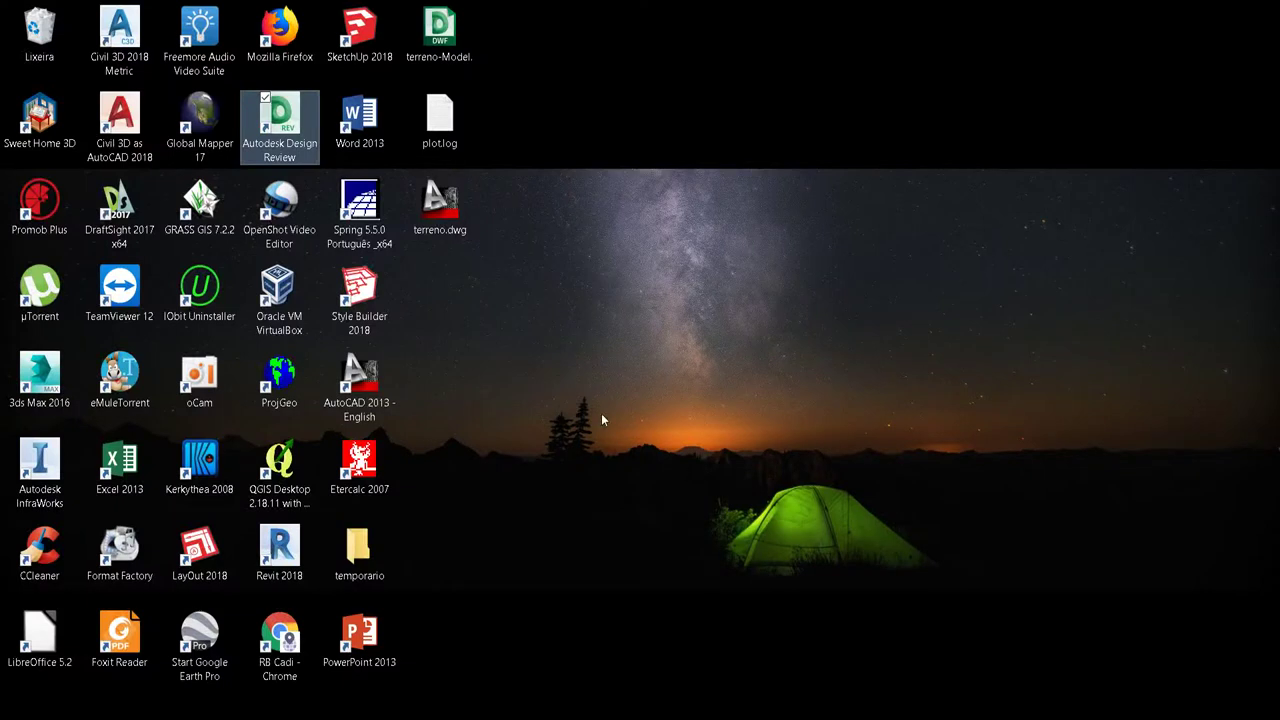
Move terreno.dwg to the desktop centre with terreno-Model.dwf placed below it.
left_click_drag(446, 50, 456, 58)
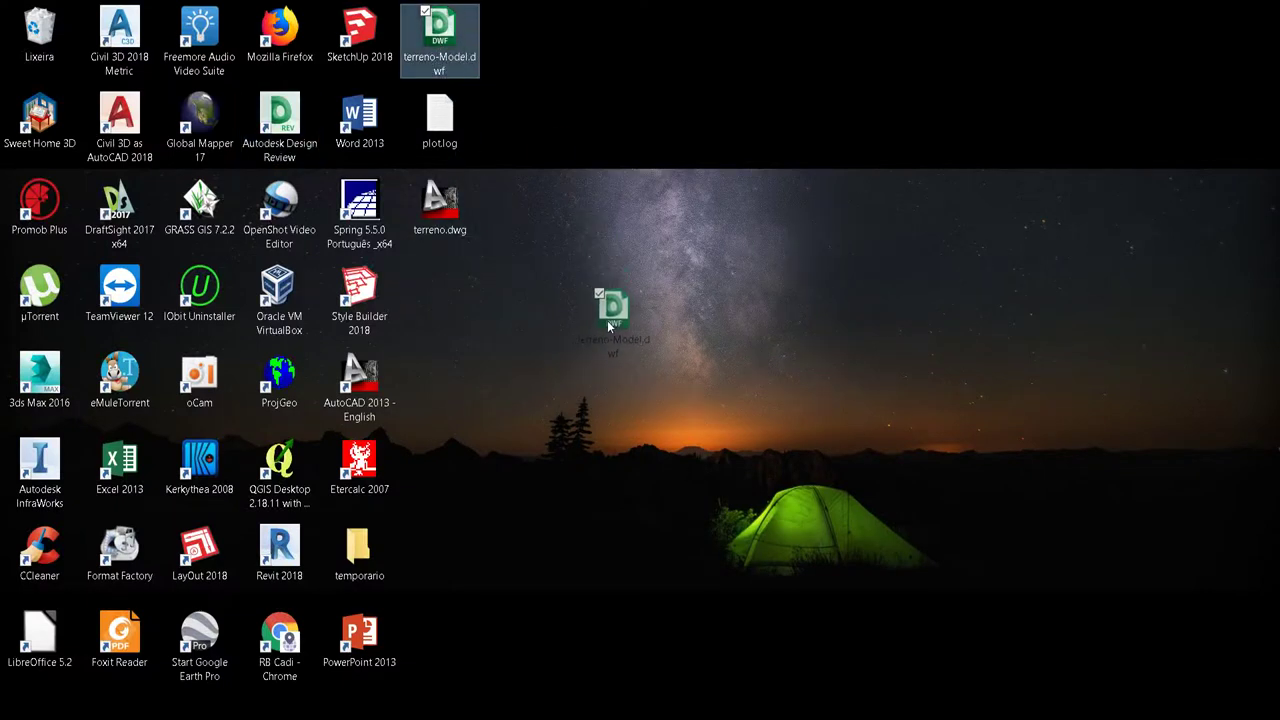
left_click_drag(590, 265, 592, 268)
left_click_drag(440, 205, 600, 205)
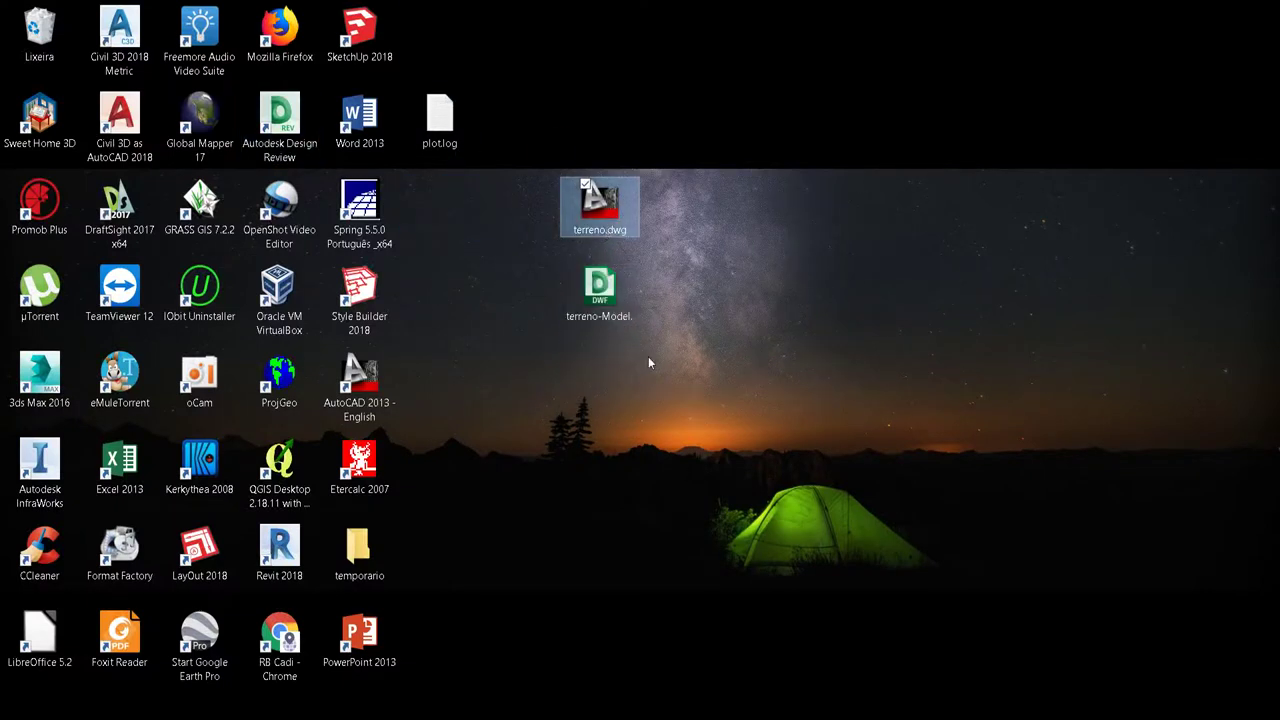
Fine-tune the two terreno icon positions, then open terreno.dwg in AutoCAD.
left_click(597, 300)
left_click(597, 310)
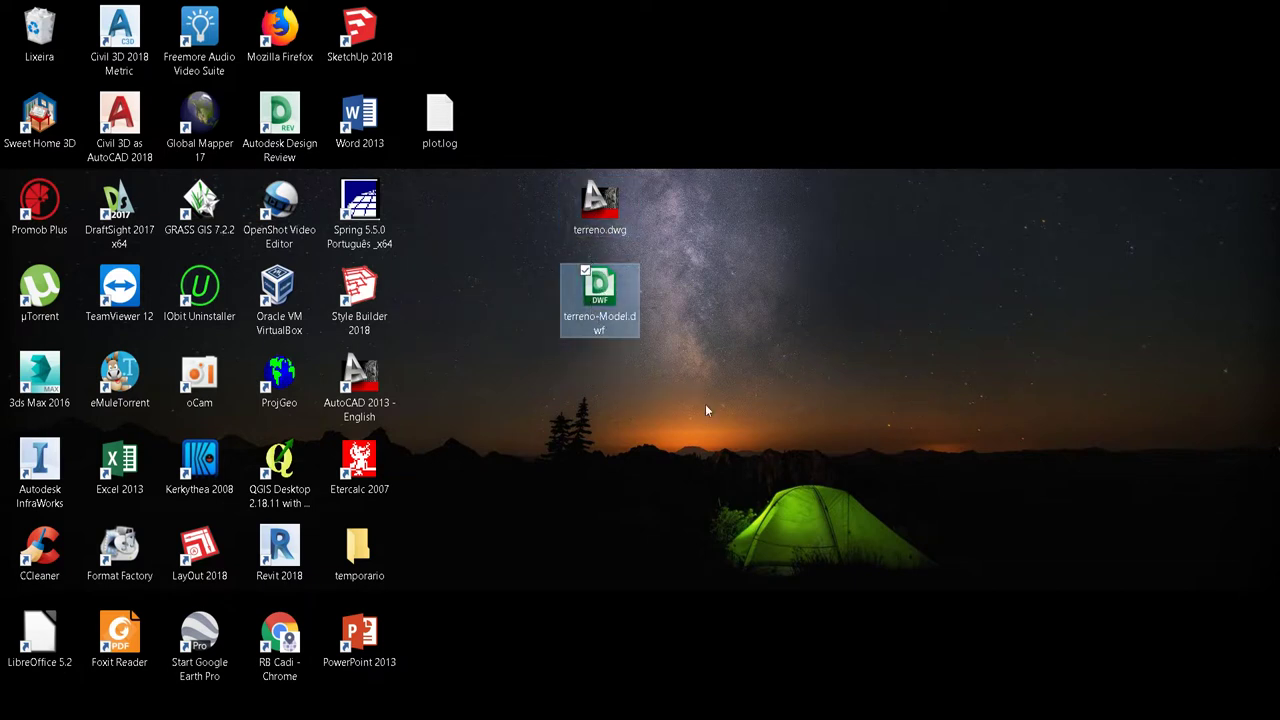
left_click(605, 225)
left_click(630, 226)
left_click_drag(670, 452, 580, 185)
left_click(703, 506)
left_click(603, 309)
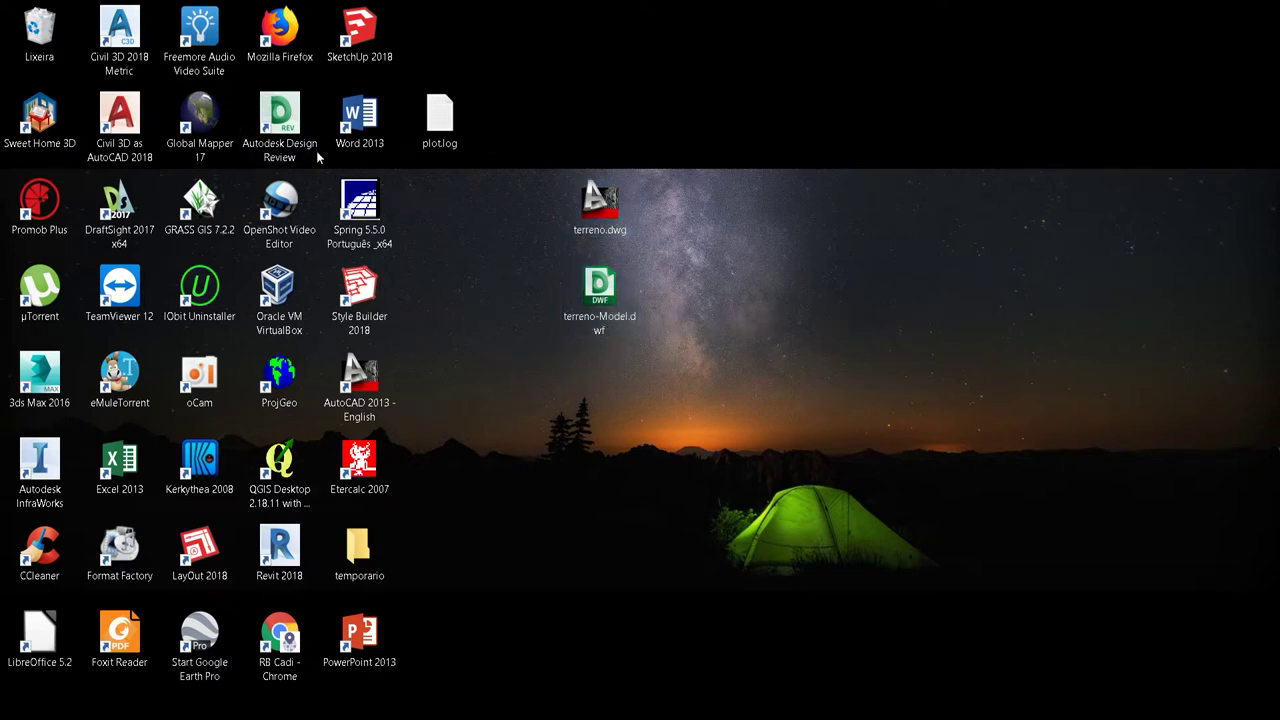
mouse_move(719, 404)
left_mouse_down()
mouse_move(586, 316)
mouse_move(649, 374)
left_mouse_up()
double_click(600, 205)
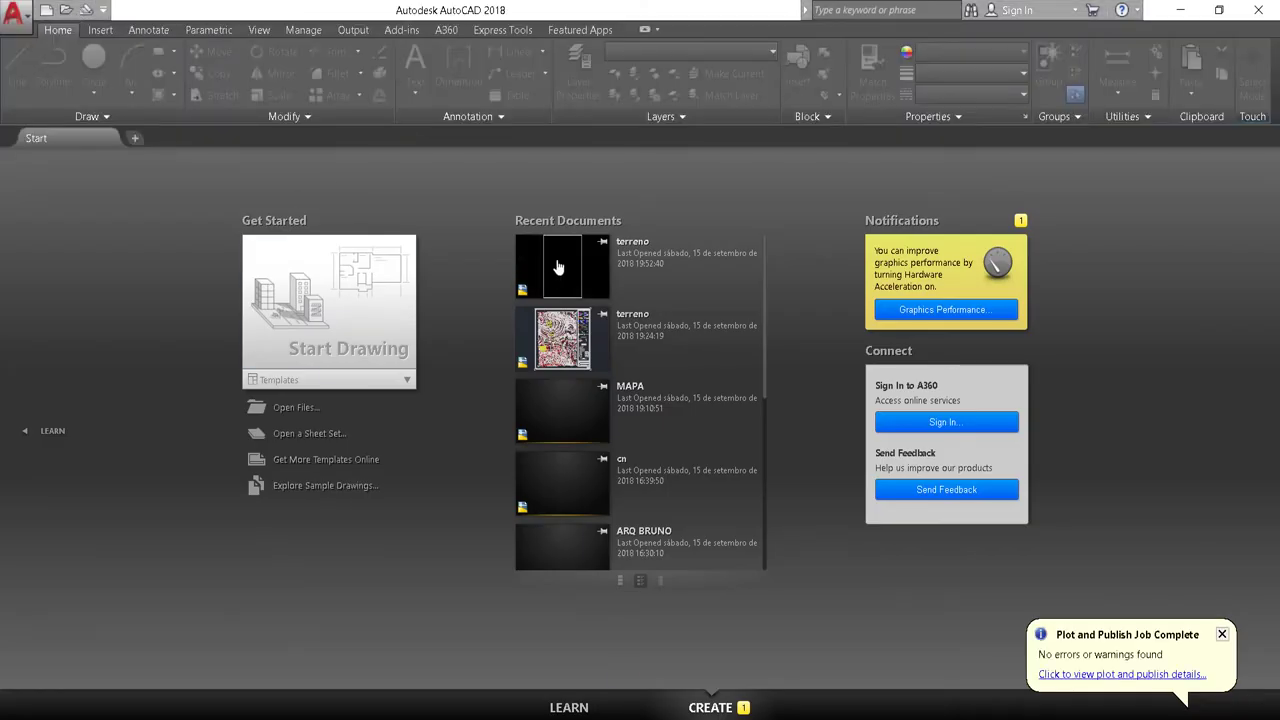
Open terreno from Recent Documents and zoom to extents to show the whole map sheet.
left_click(558, 267)
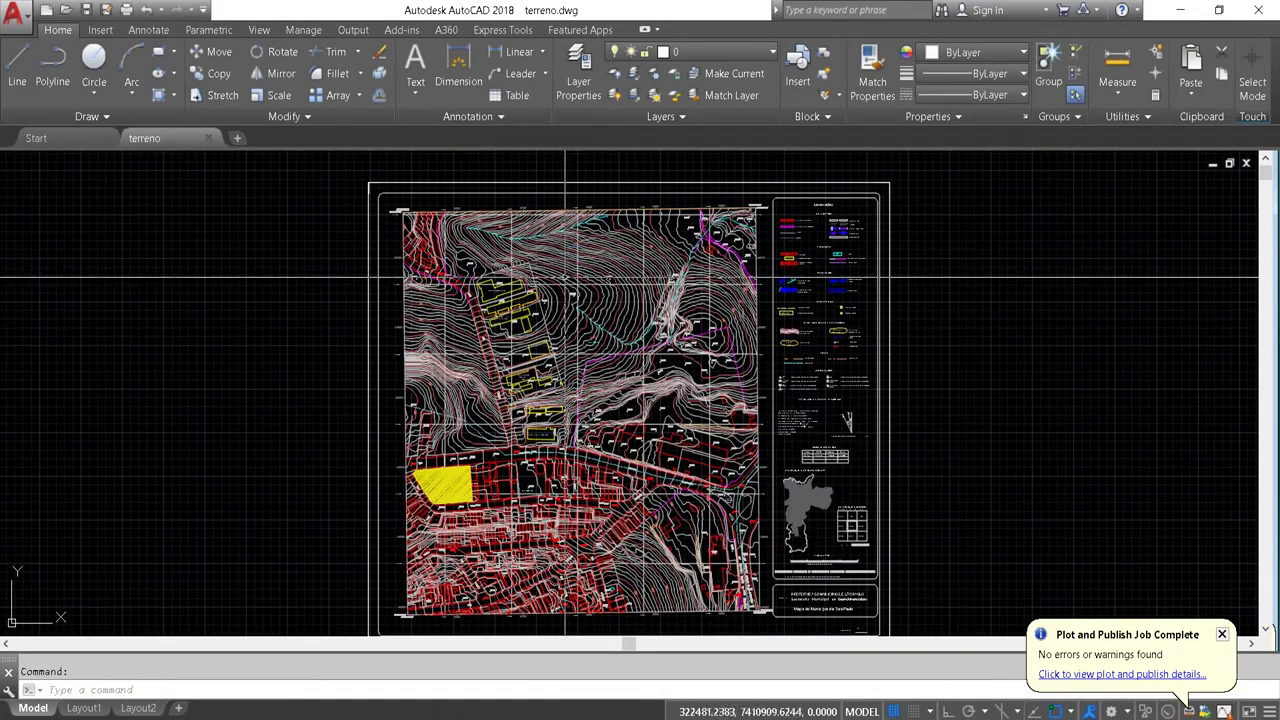
key("Escape")
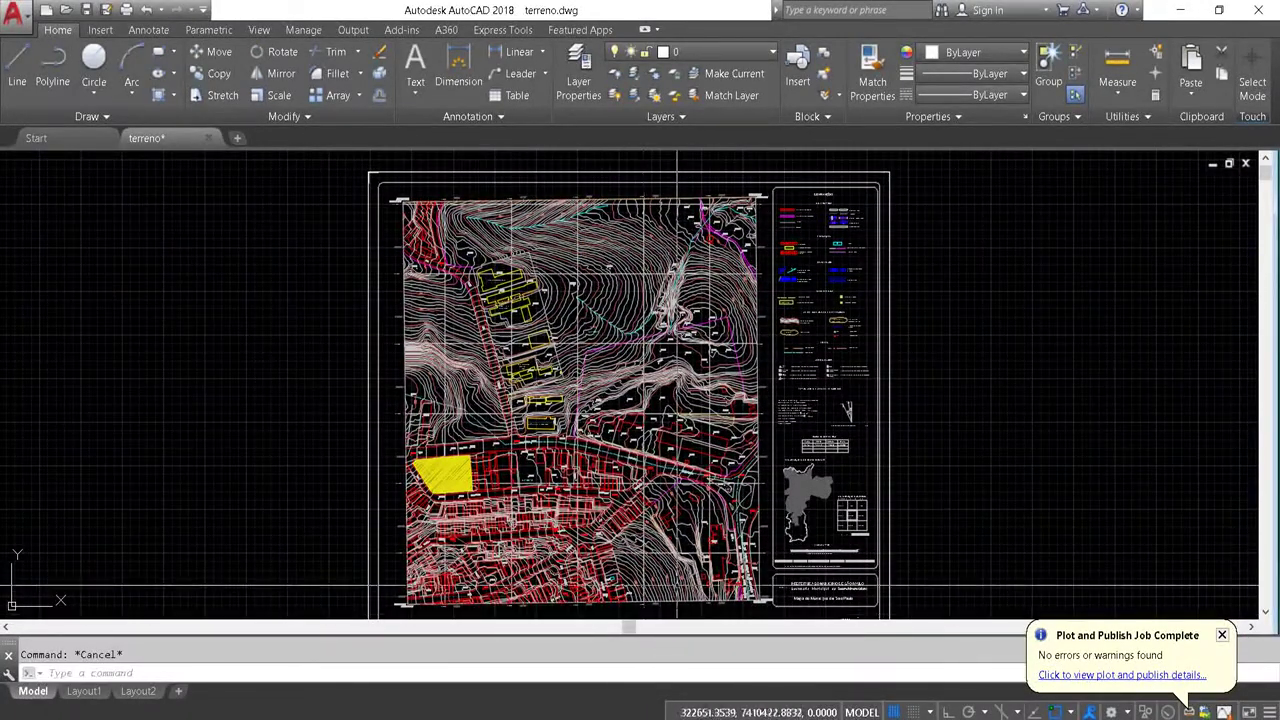
scroll(638, 352, "down", 3)
middle_click(638, 346)
middle_click(638, 346)
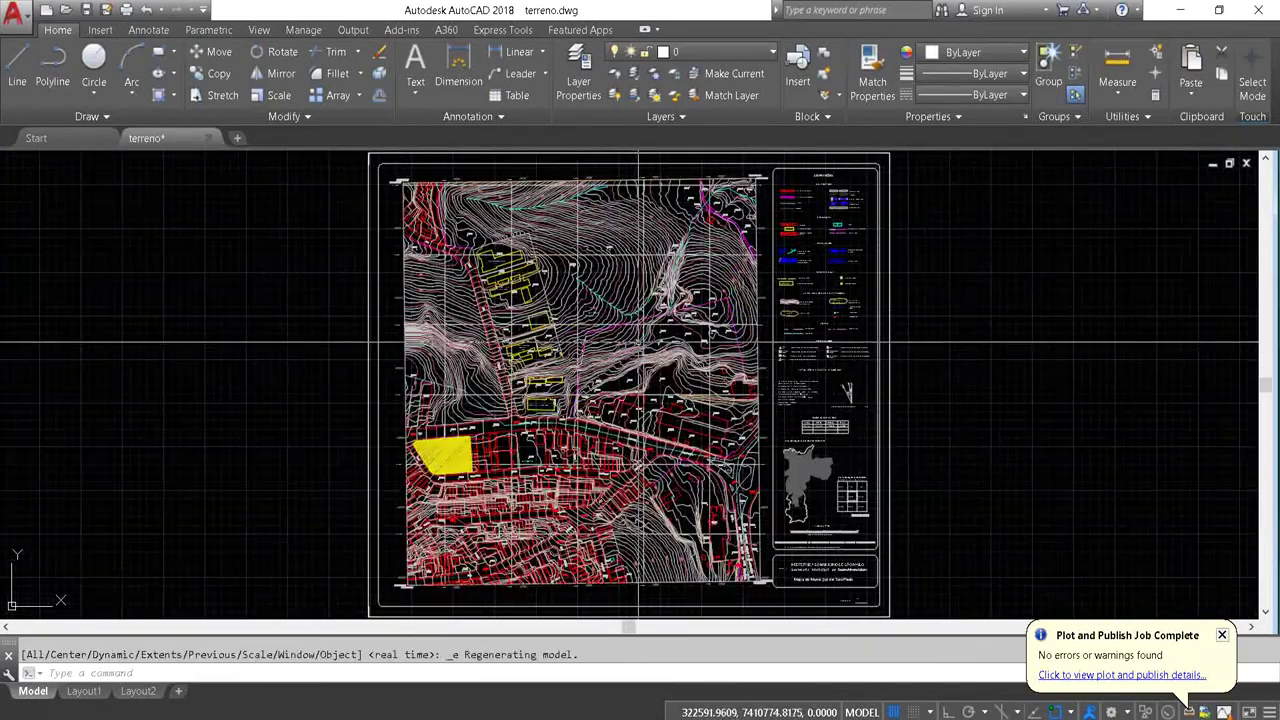
key("Escape")
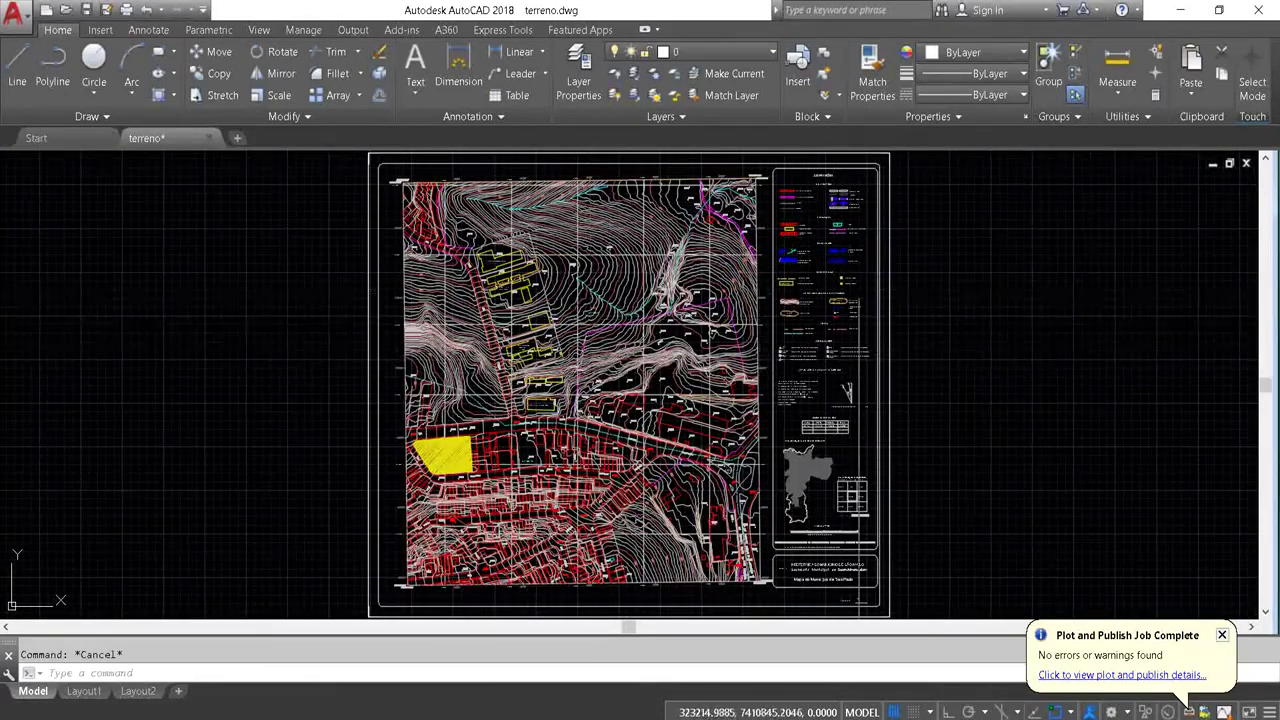